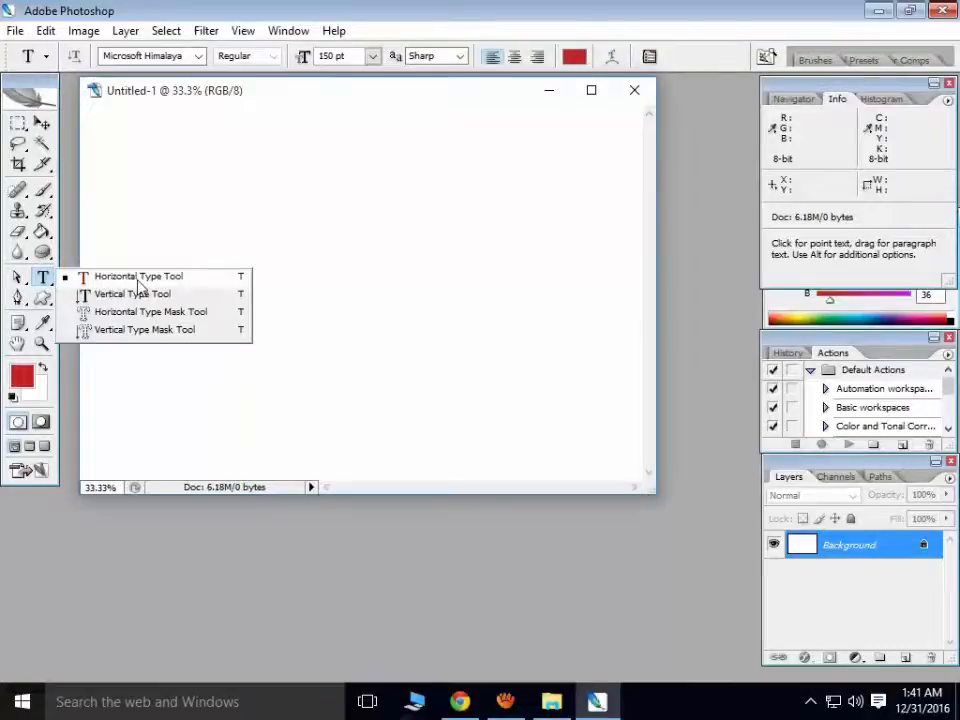
left_click(138, 281)
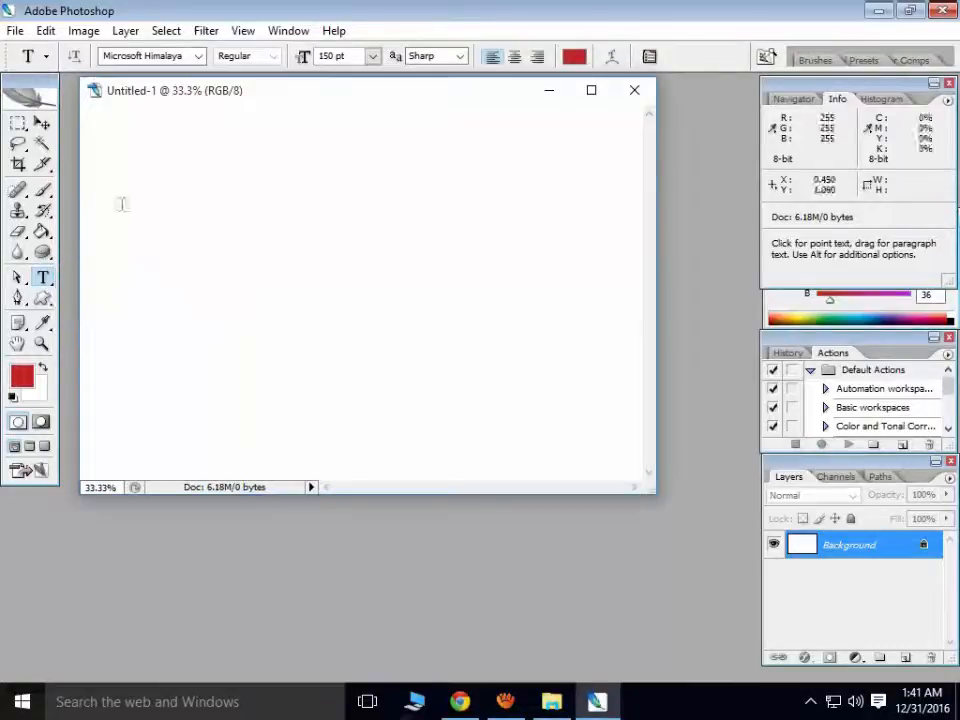
left_click(102, 270)
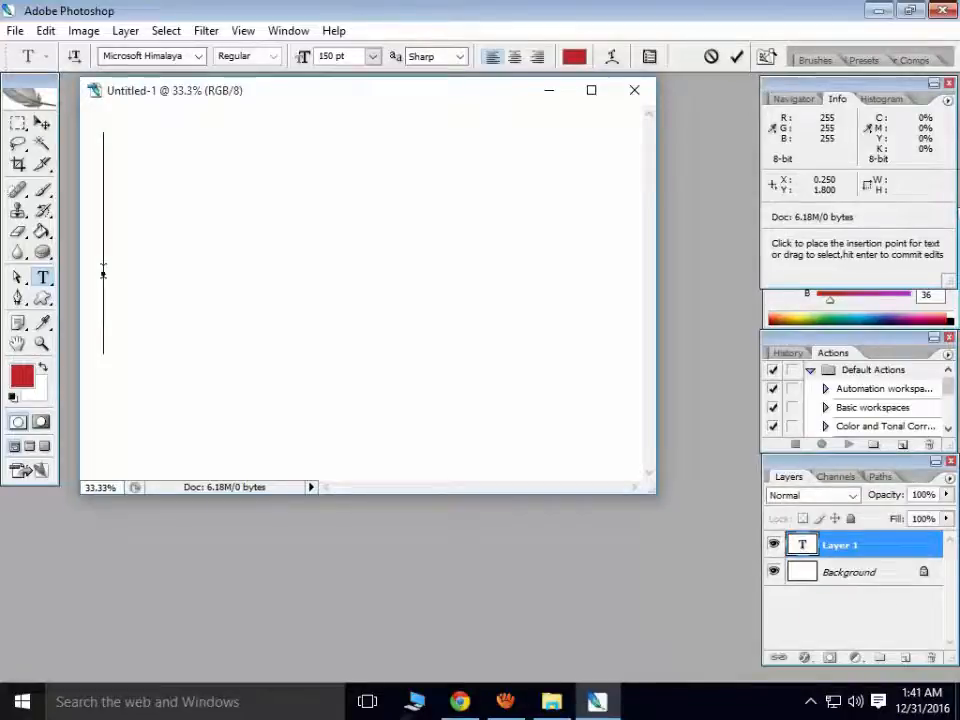
left_click(372, 57)
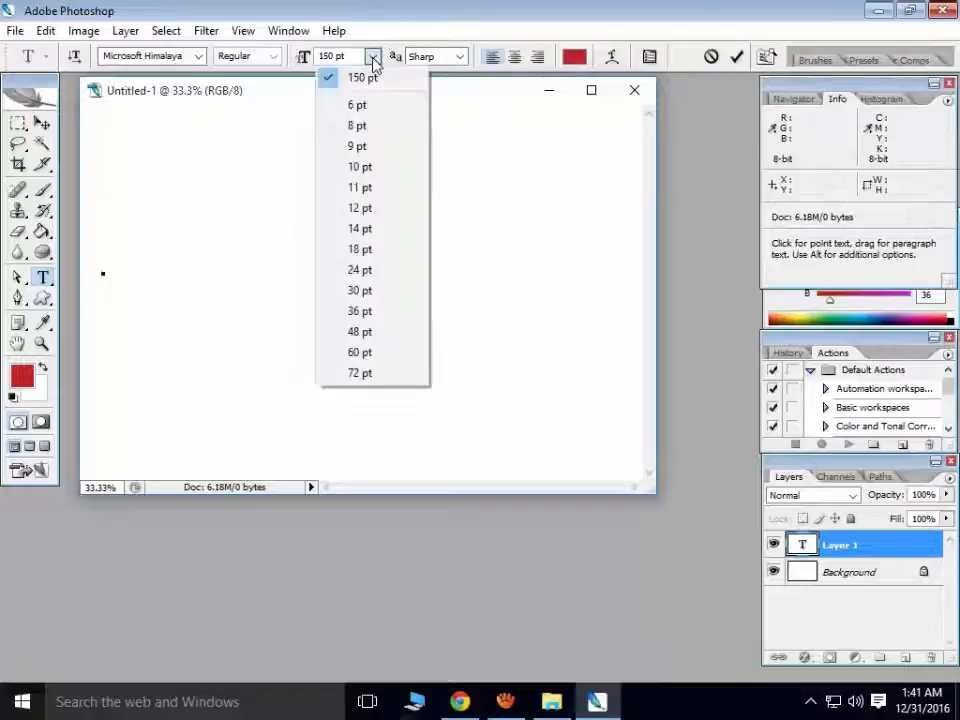
left_click(380, 376)
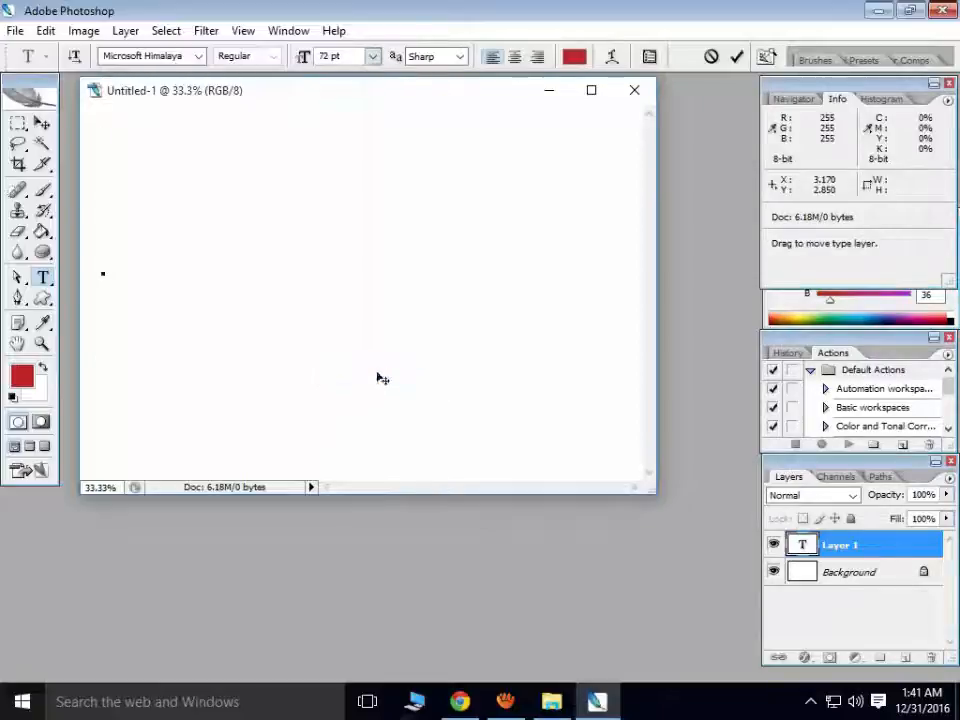
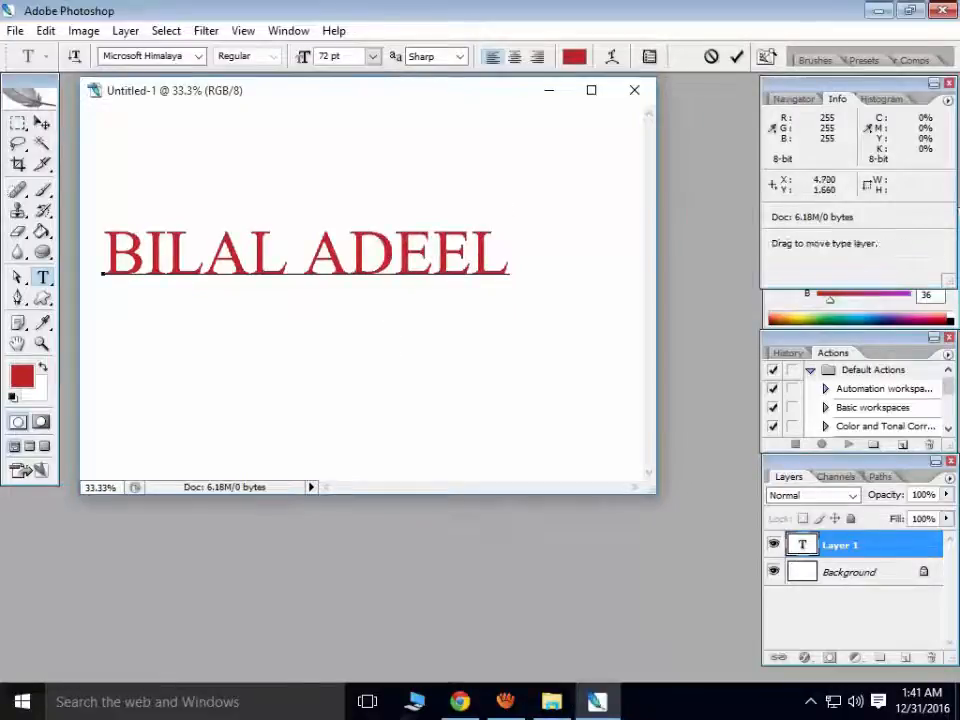
- Select the name and try the Bernard MT Condensed and Bodoni MT fonts
left_click_drag(510, 260, 102, 268)
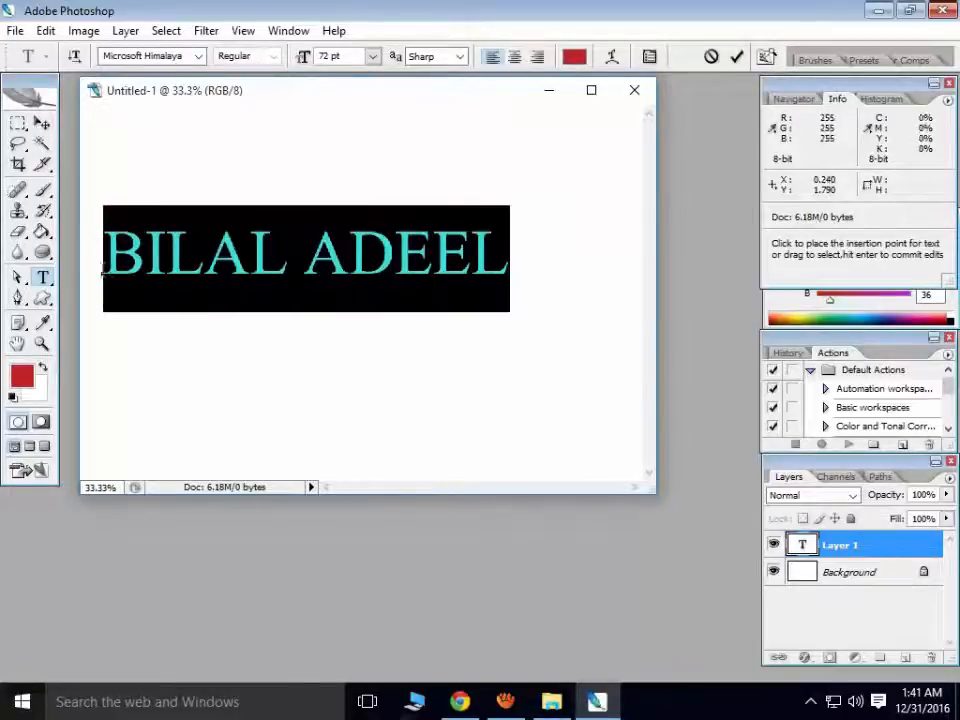
left_click(198, 56)
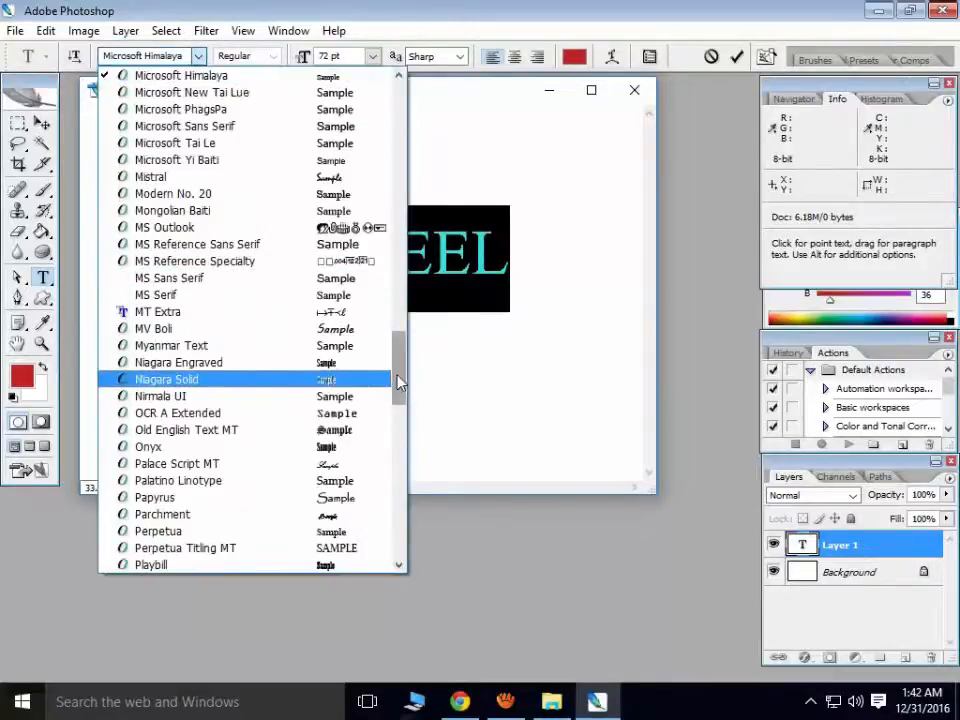
left_click_drag(399, 379, 396, 110)
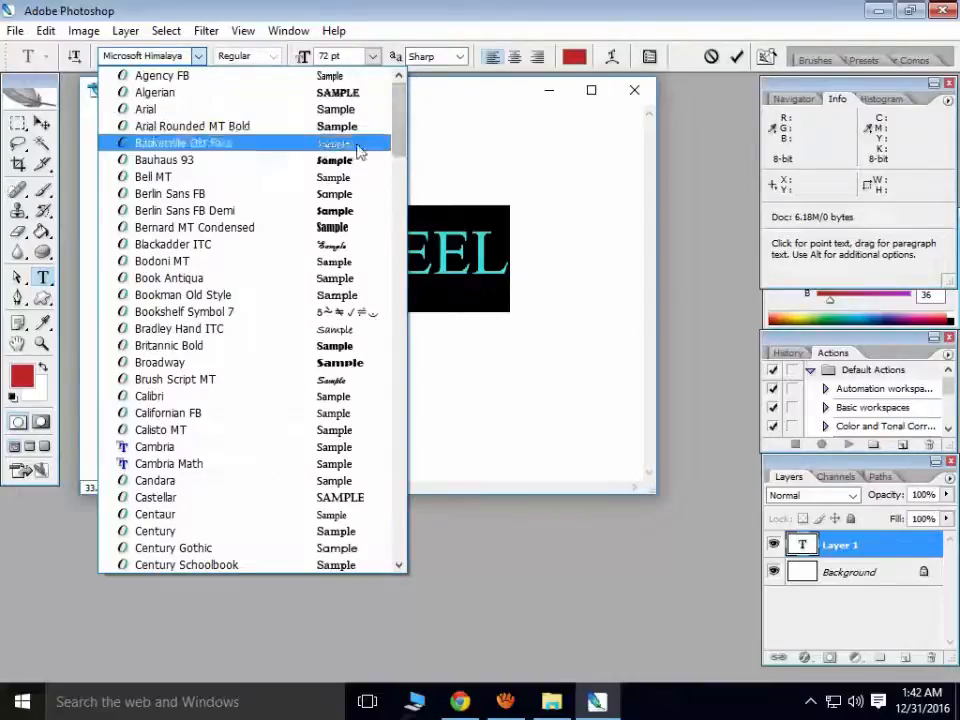
left_click(329, 228)
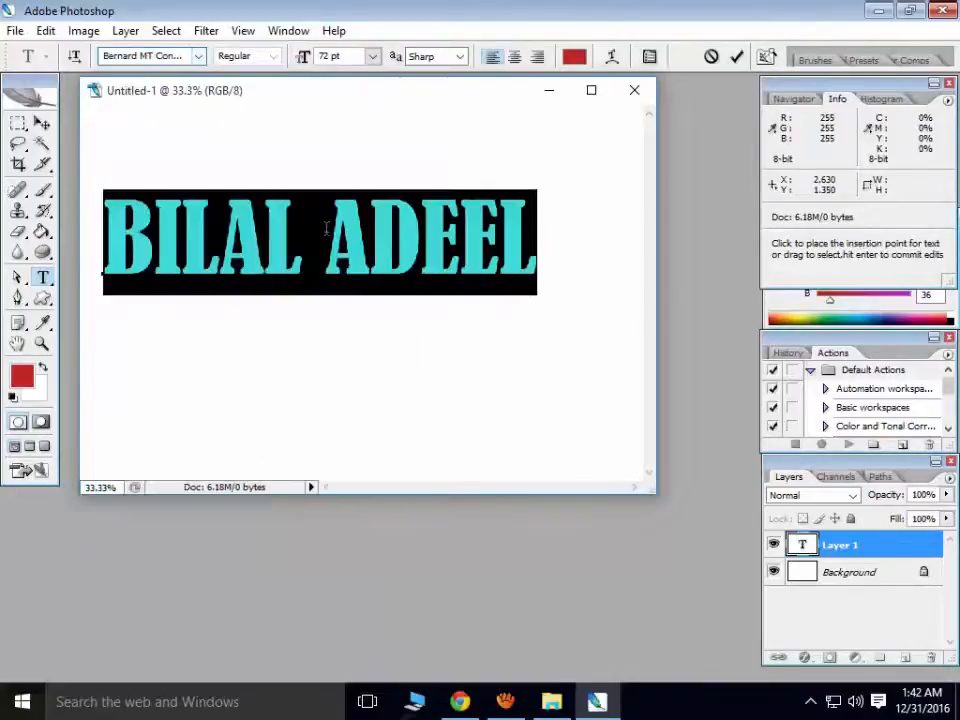
left_click(198, 56)
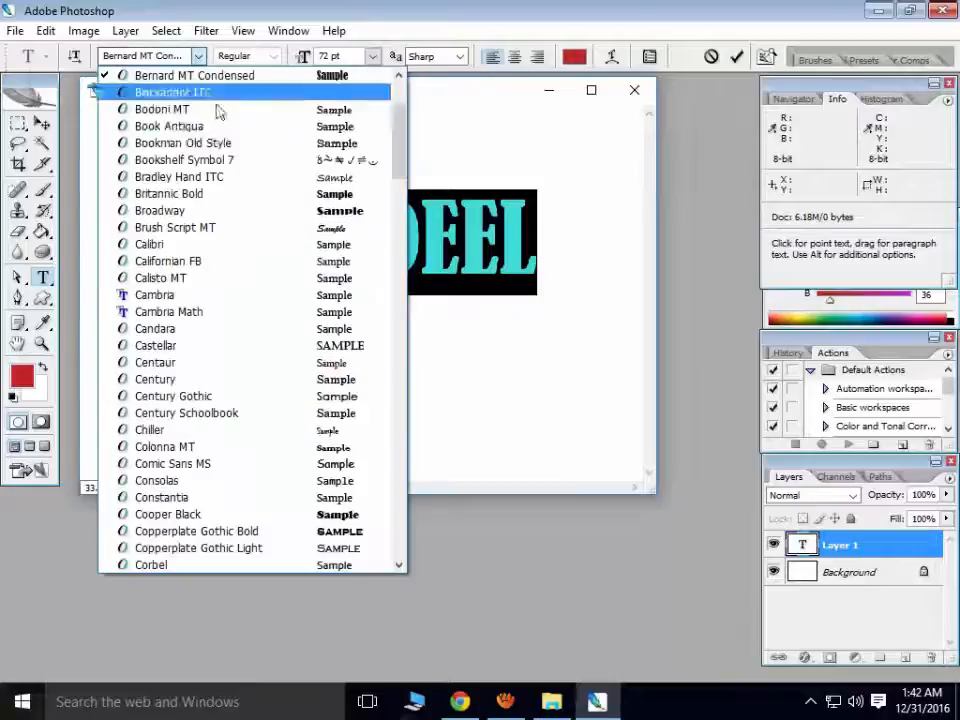
left_click(369, 112)
- Try Book Antiqua and Britannic Bold, then settle the name on Candara
left_click(200, 56)
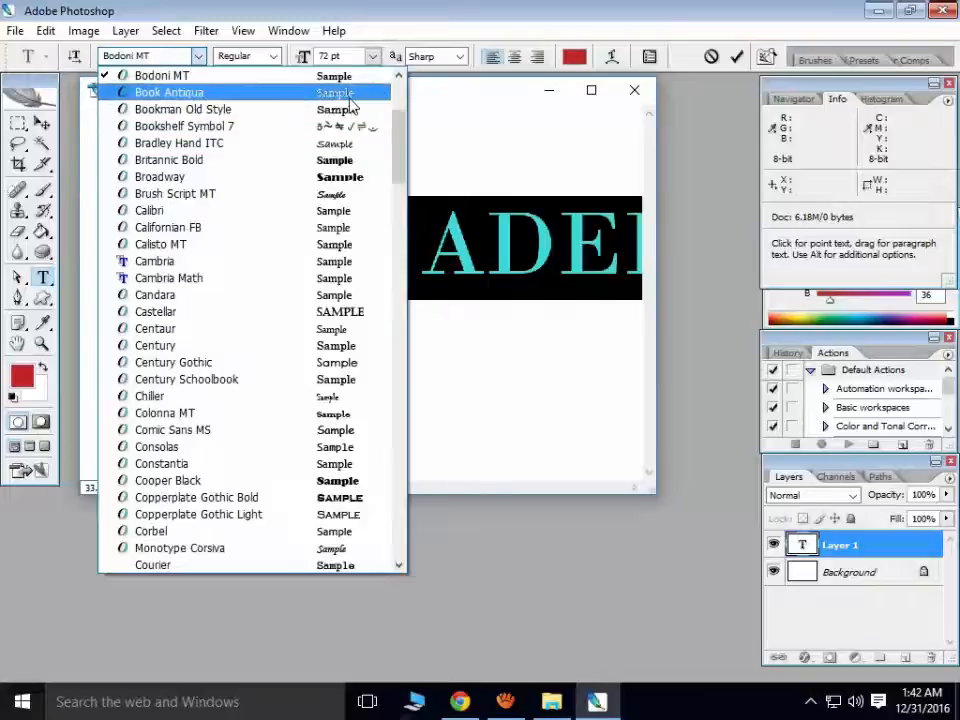
left_click(364, 99)
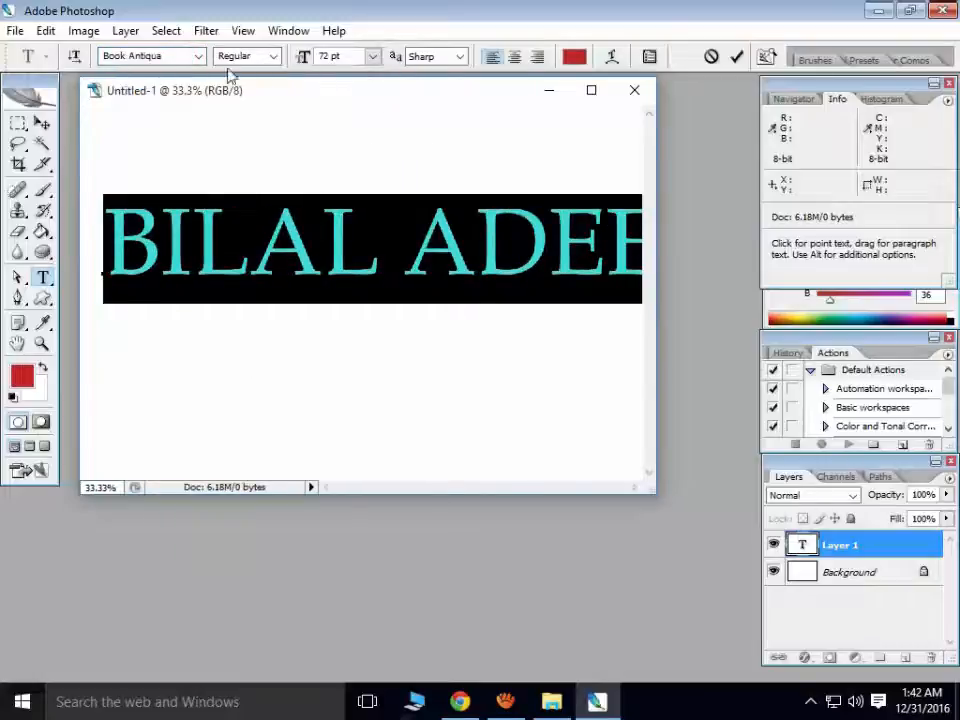
left_click(198, 56)
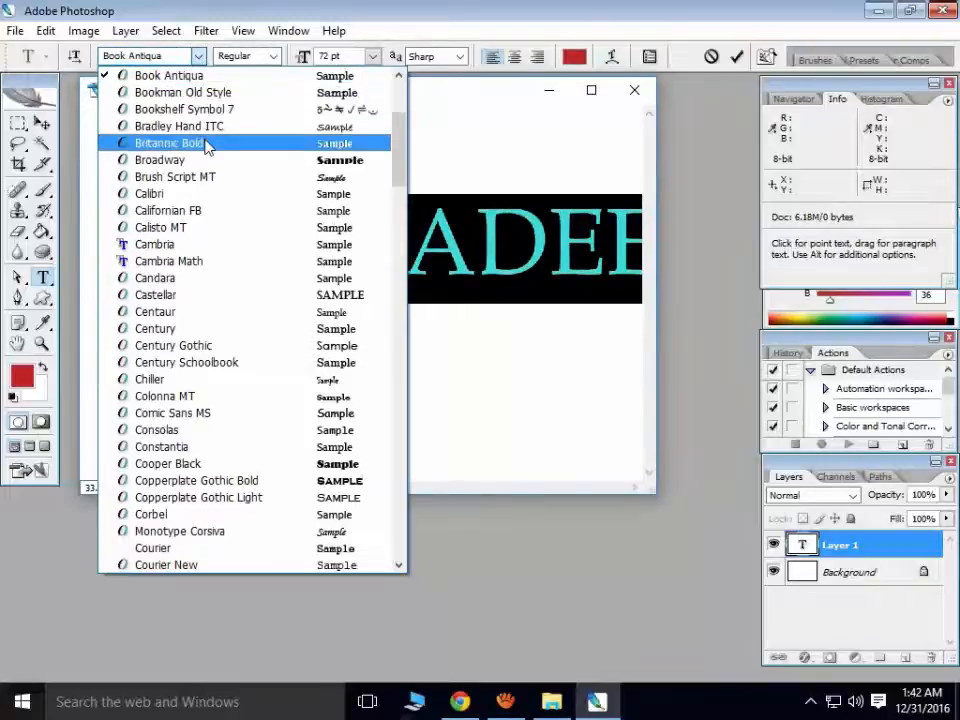
left_click(209, 143)
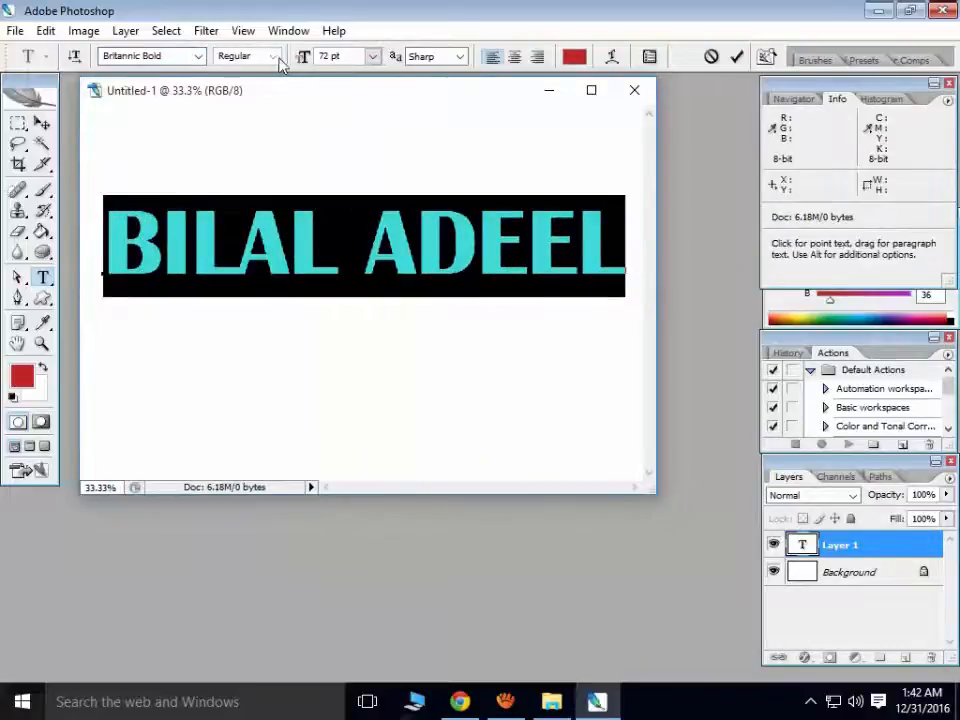
left_click(198, 56)
left_click(280, 216)
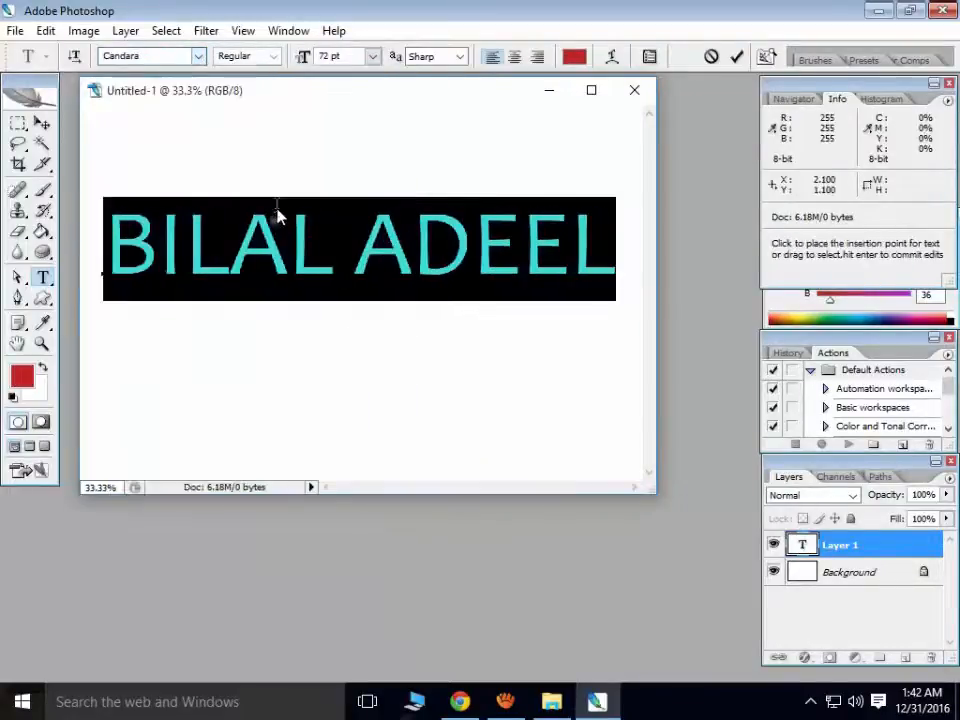
left_click(272, 57)
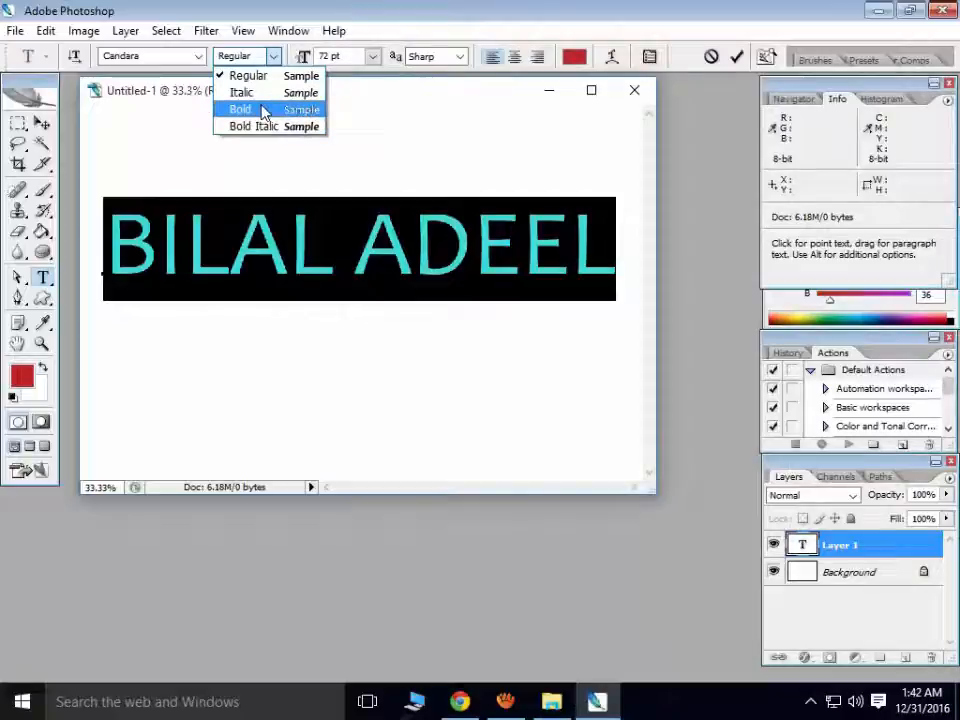
- Try Bold and Italic styles on the name, then return it to Regular
left_click(262, 109)
left_click(273, 56)
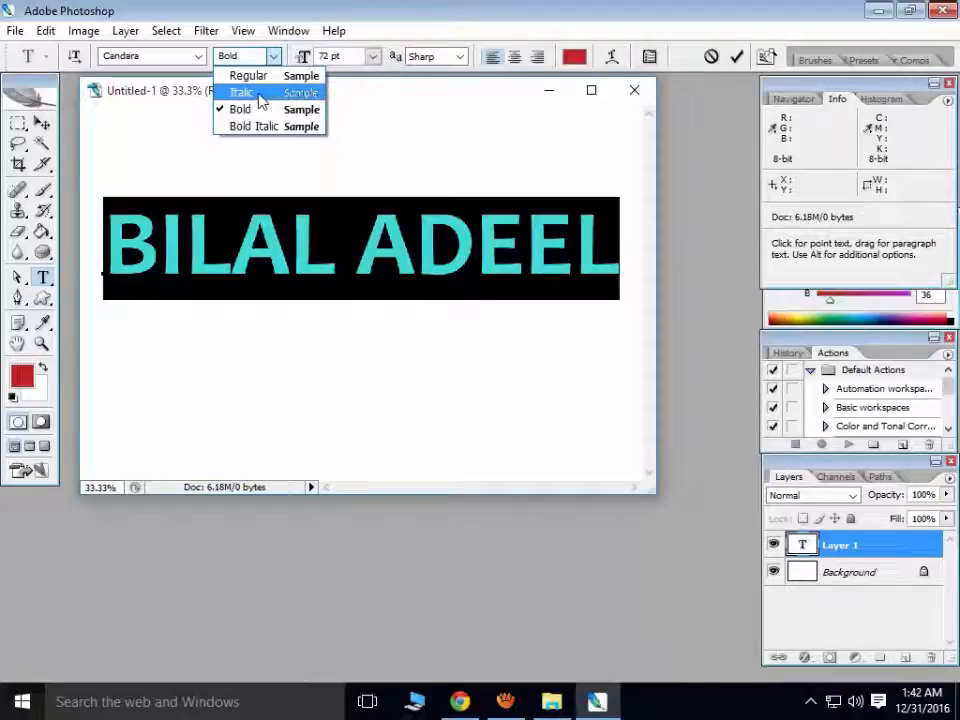
left_click(272, 94)
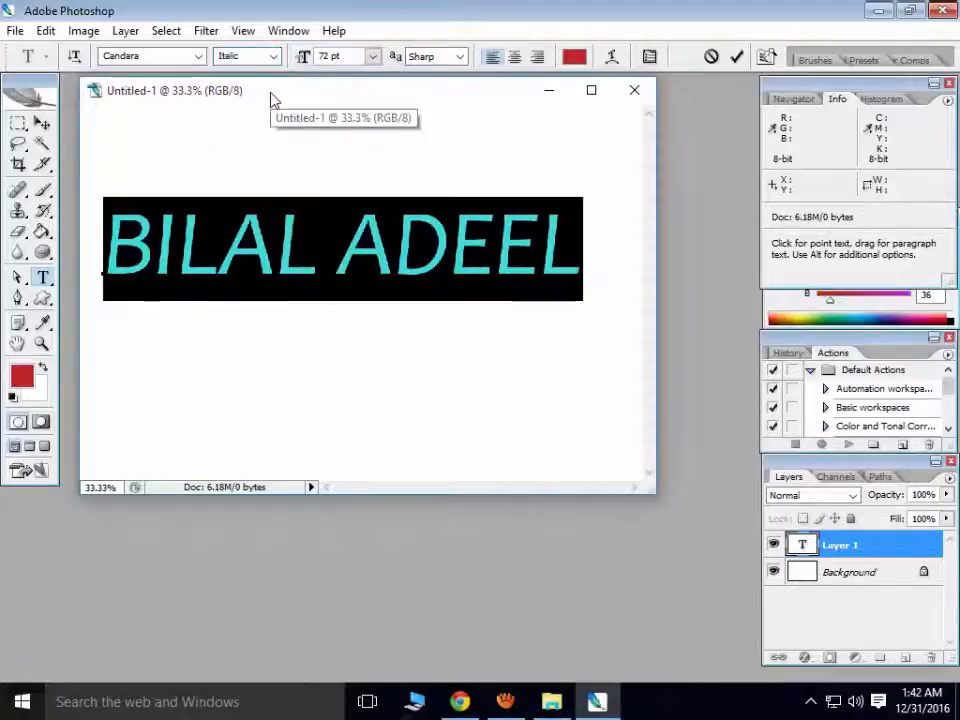
left_click(212, 56)
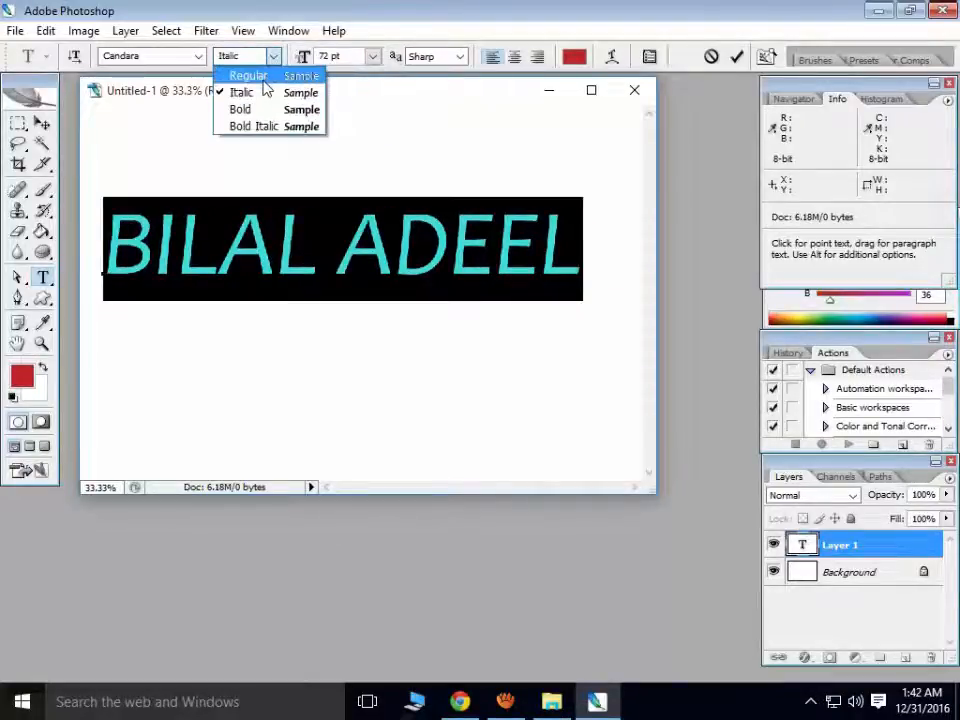
left_click(264, 78)
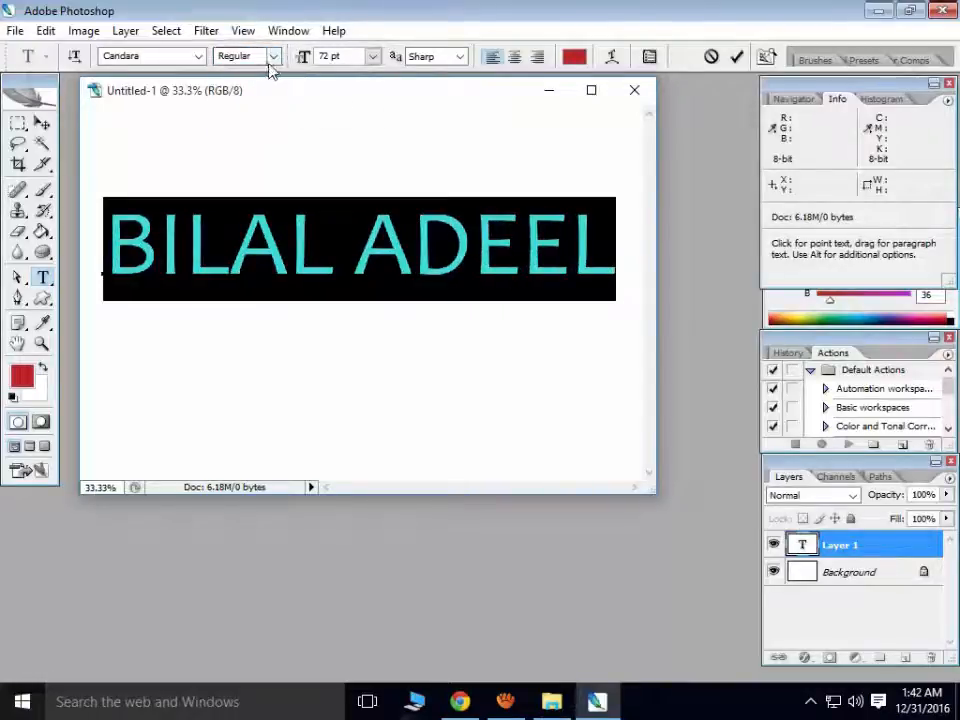
- Try Strong and Sharp anti-aliasing on the text, ending with None
left_click(462, 57)
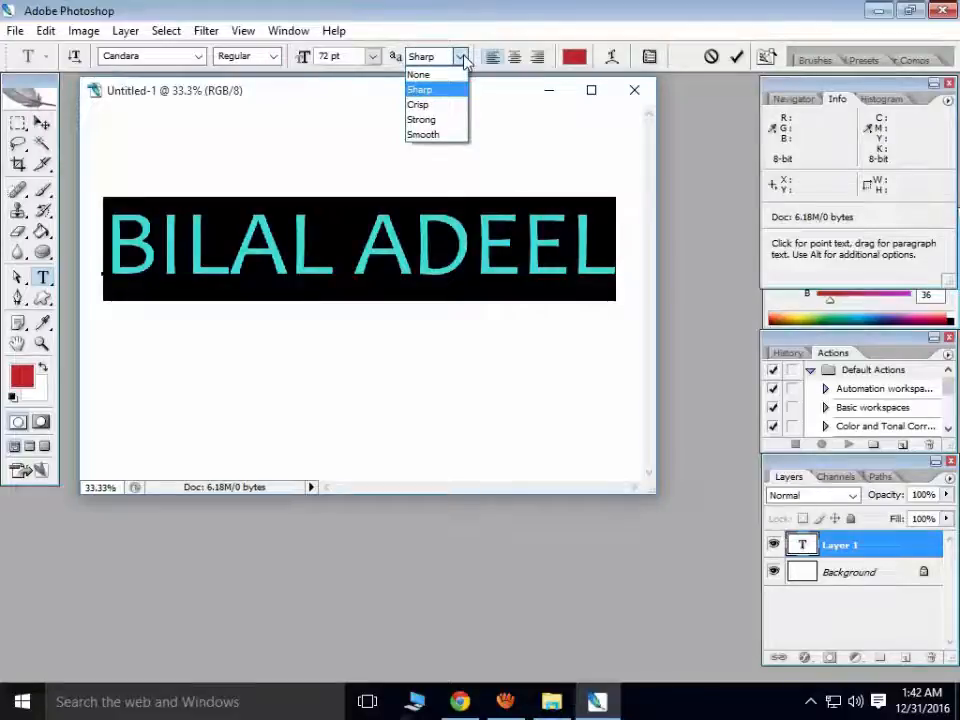
left_click(442, 121)
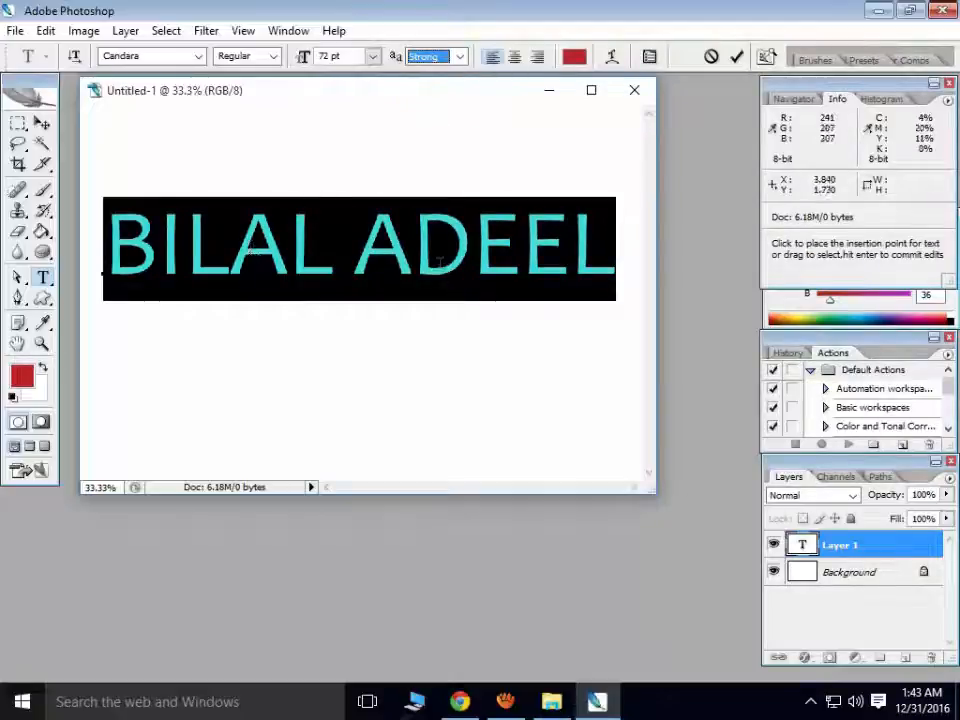
left_click(462, 58)
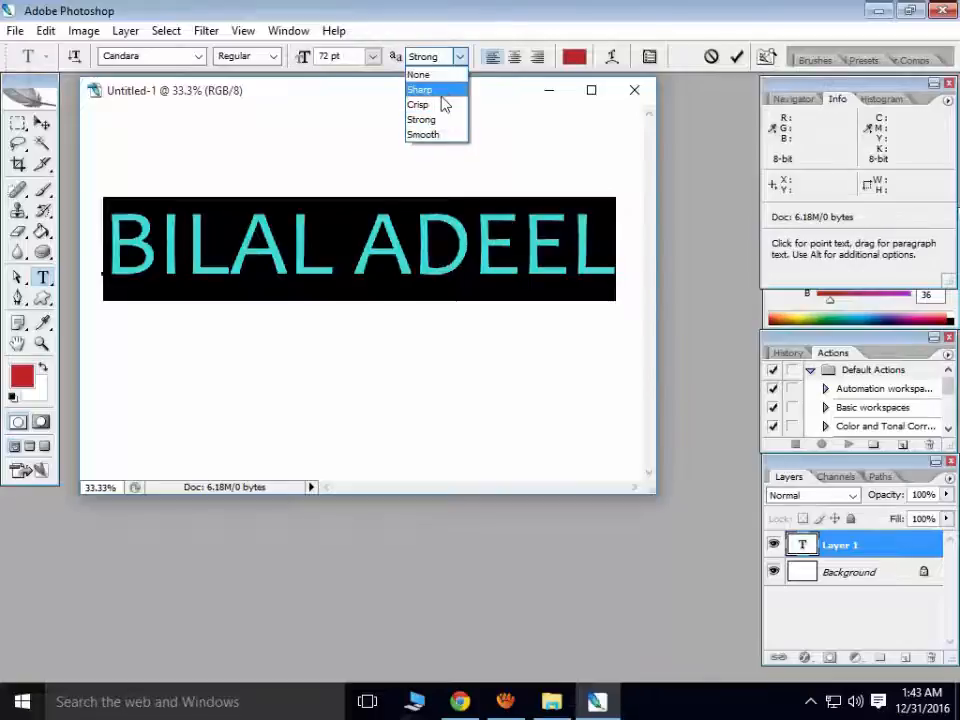
left_click(441, 93)
left_click(460, 60)
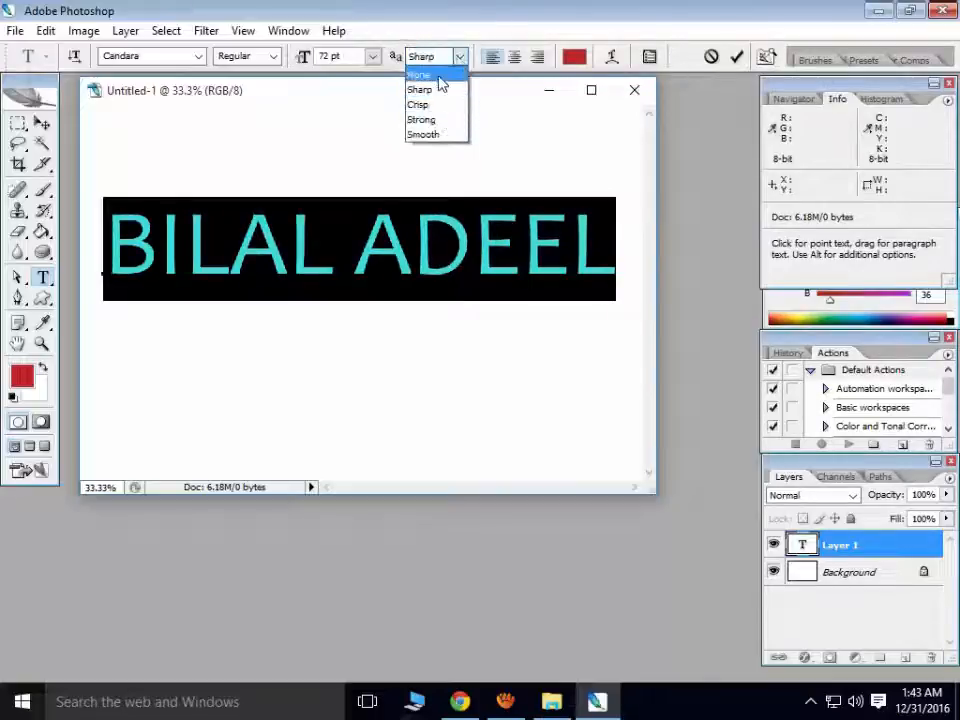
left_click(438, 76)
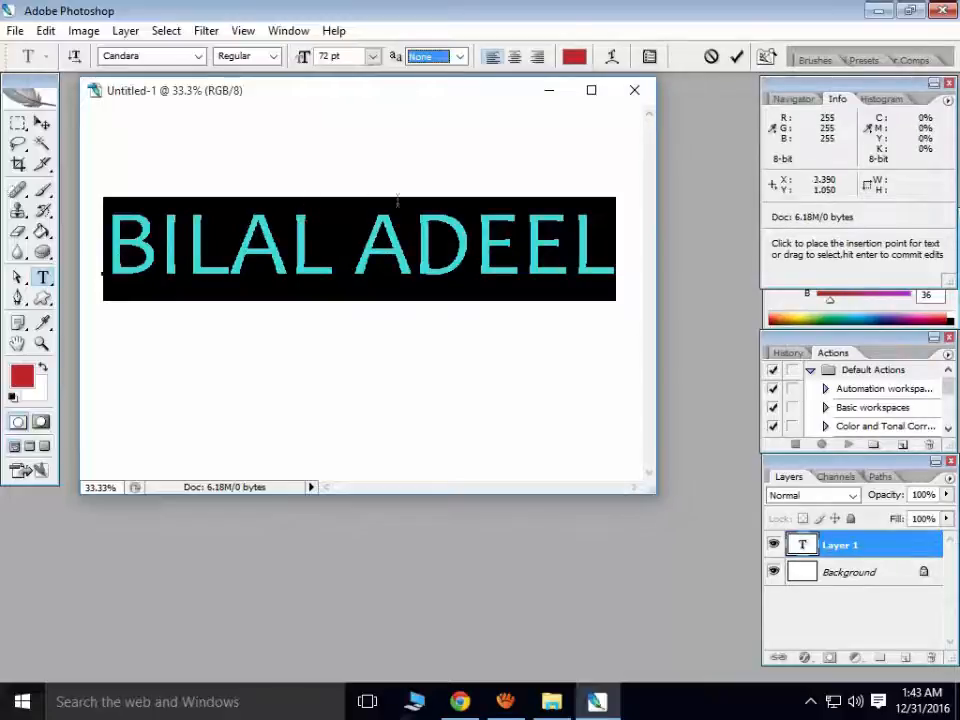
- Open Warp Text for the name and preview the Arc style
right_click(867, 550)
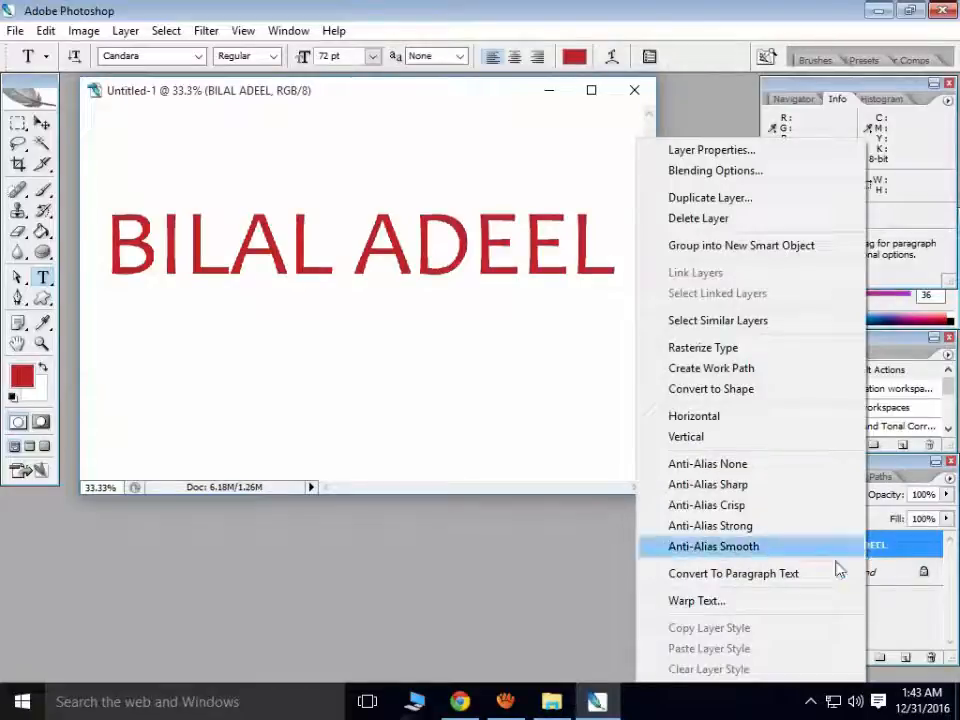
left_click(733, 603)
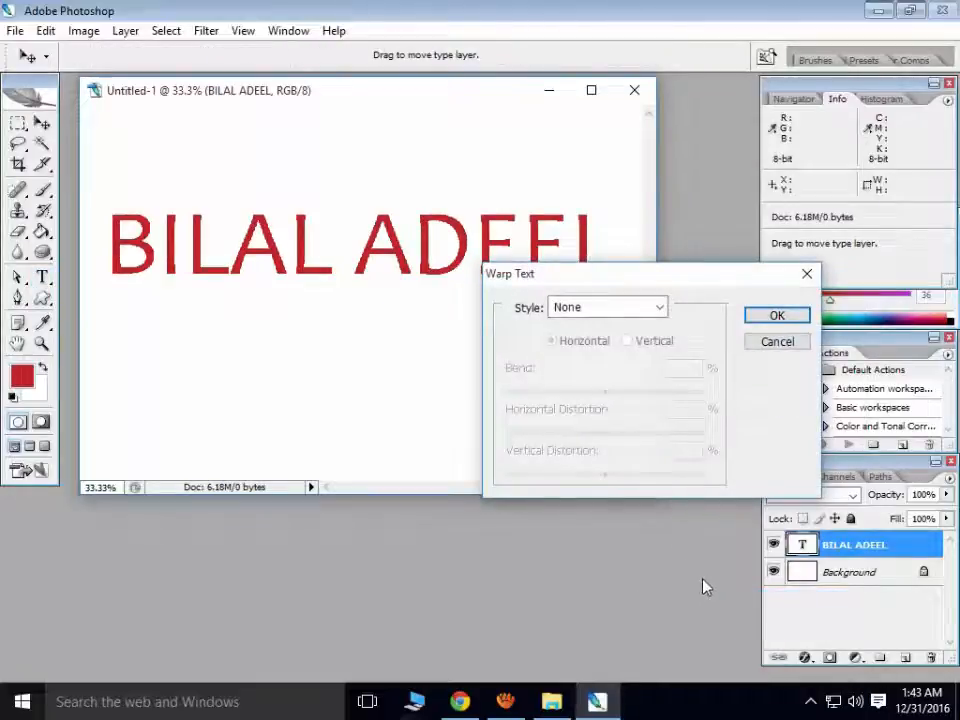
left_click_drag(636, 282, 485, 202)
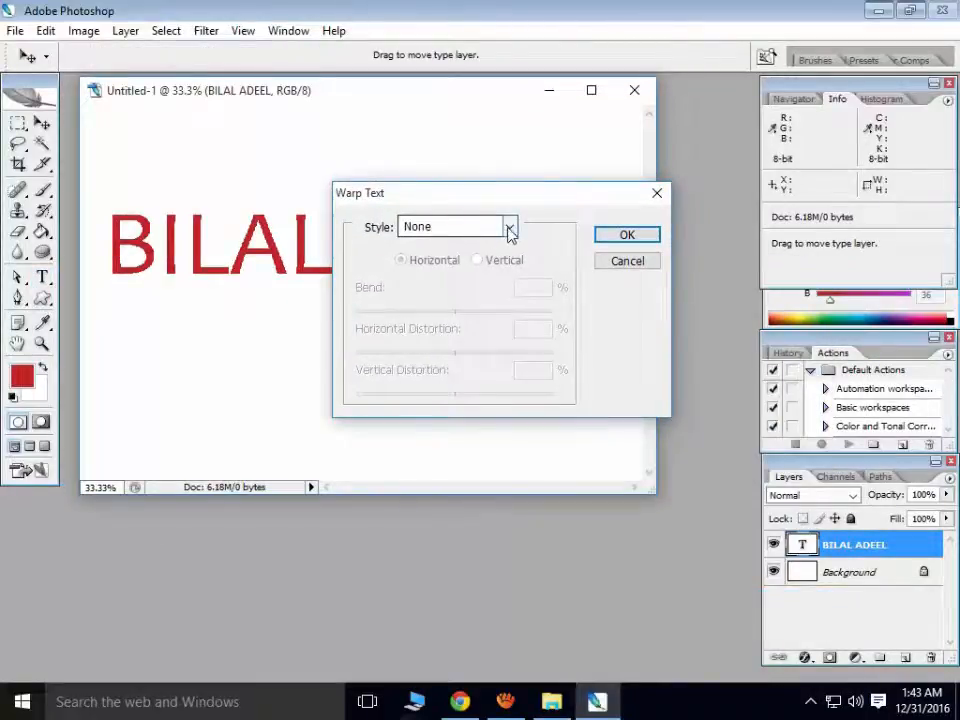
left_click_drag(537, 202, 840, 218)
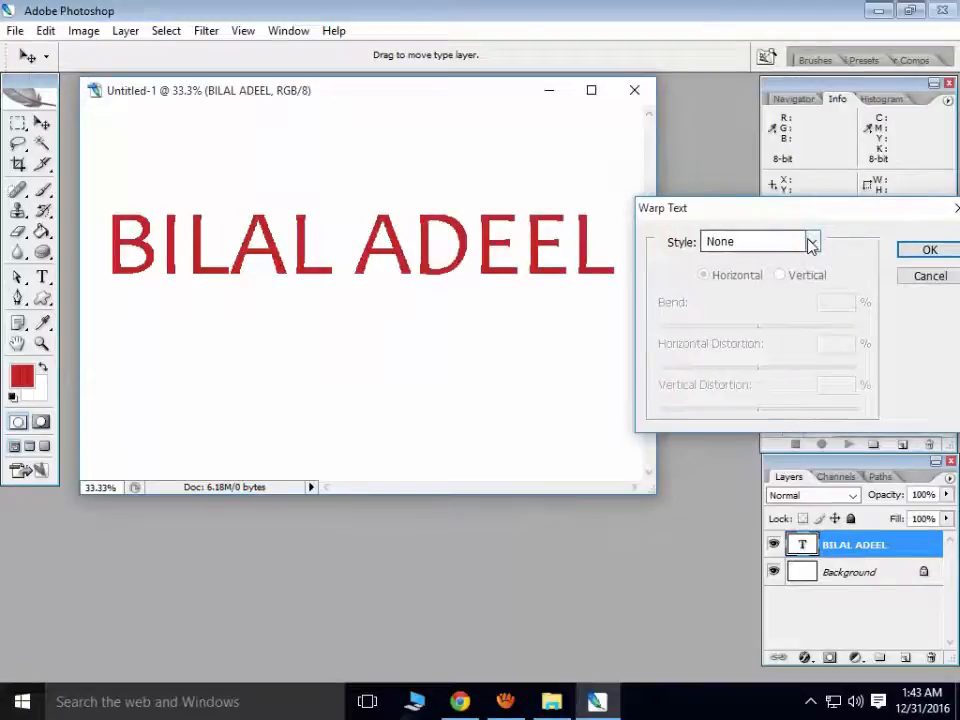
left_click(812, 242)
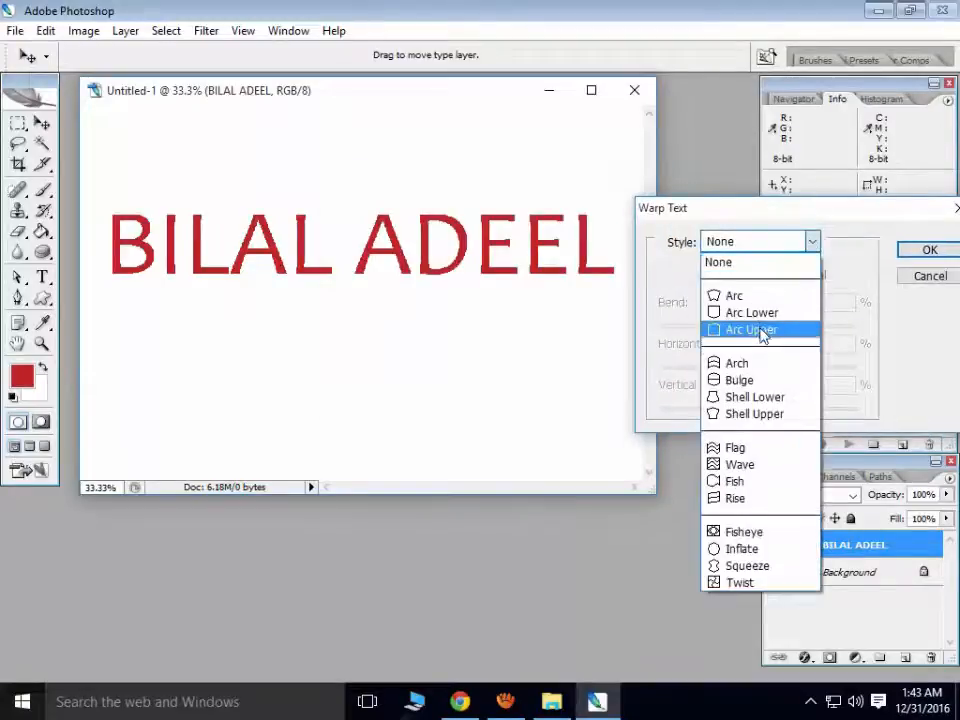
left_click(765, 297)
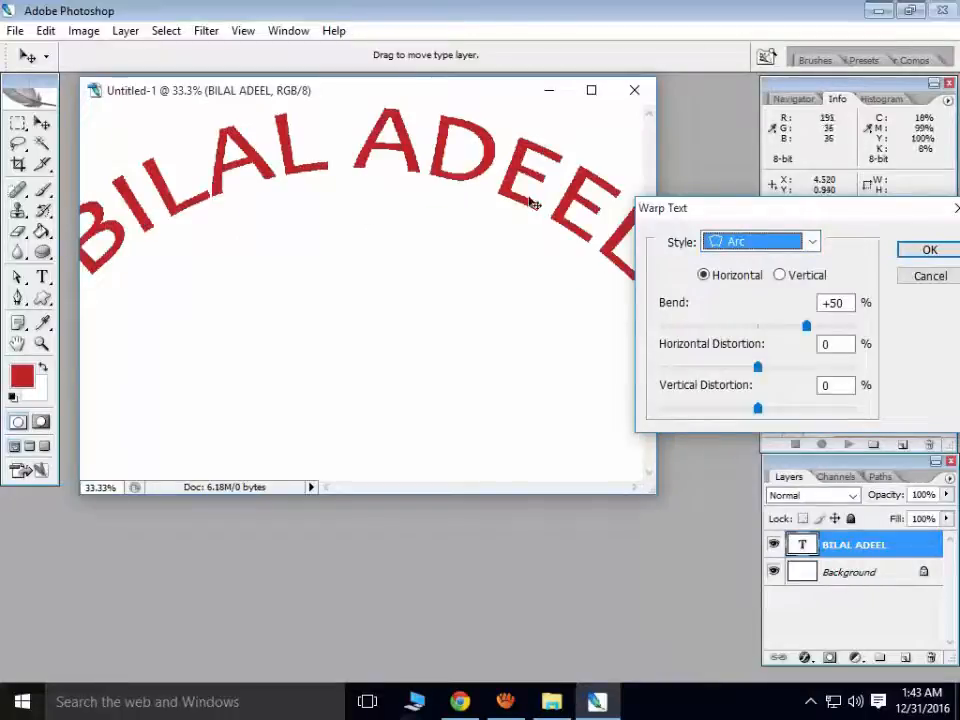
- Preview Arc Lower, Shell Lower, Flag and Rise warps, then return to Arc at +50% bend
left_click(813, 244)
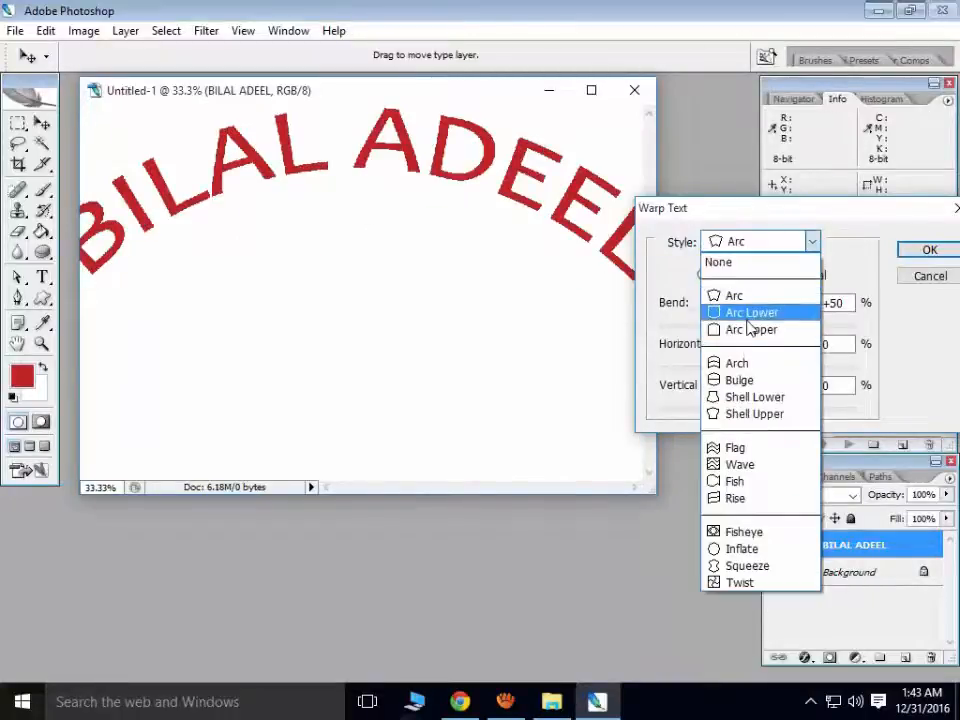
left_click(752, 313)
left_click(814, 243)
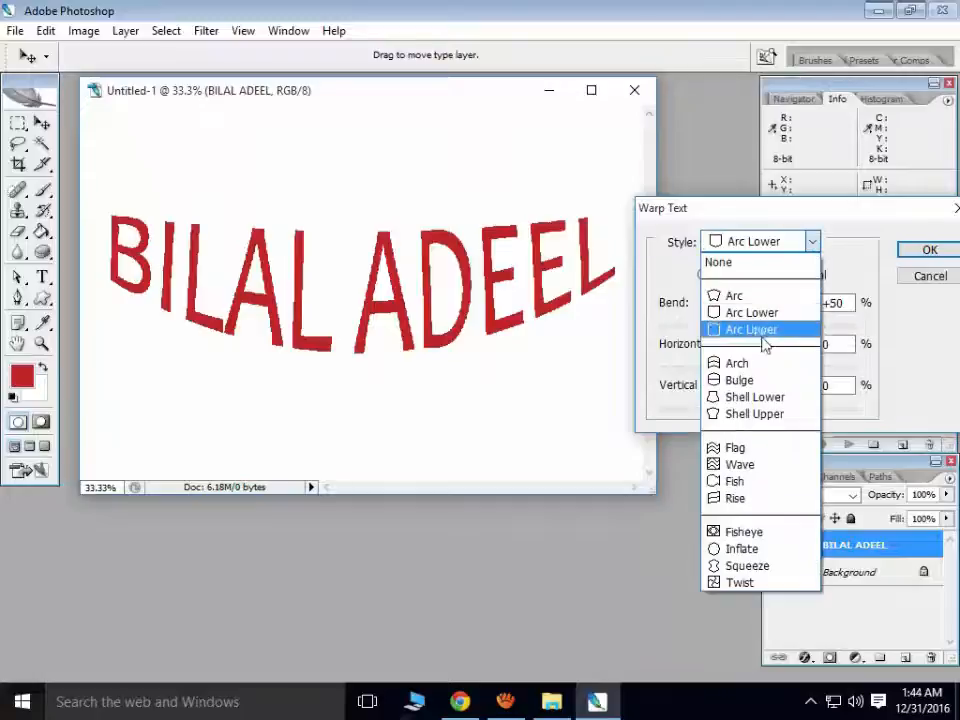
left_click(764, 400)
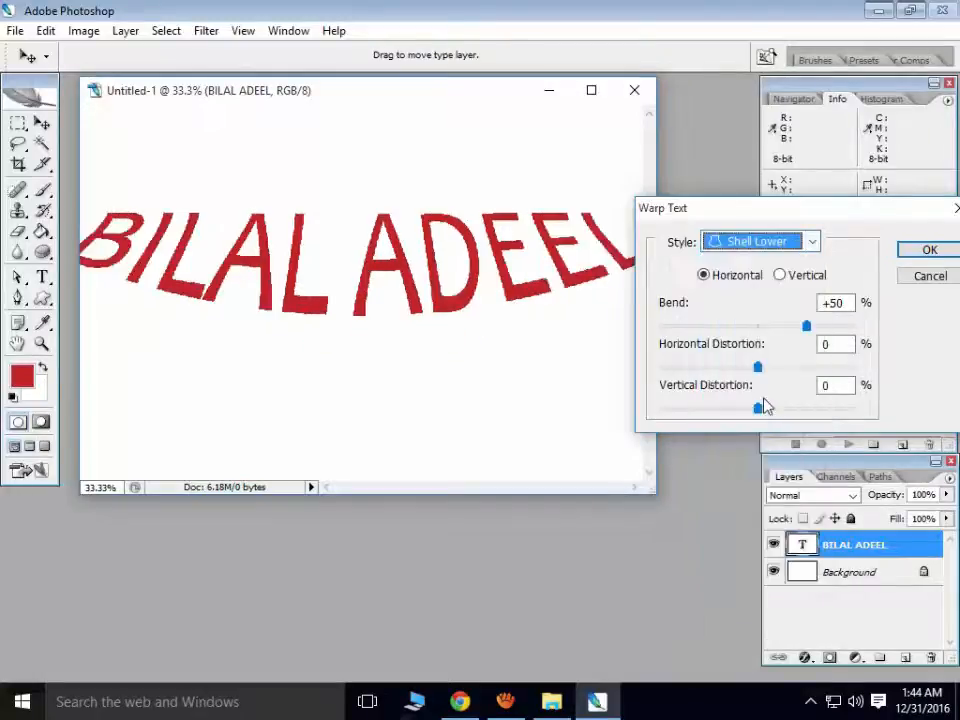
left_click(814, 243)
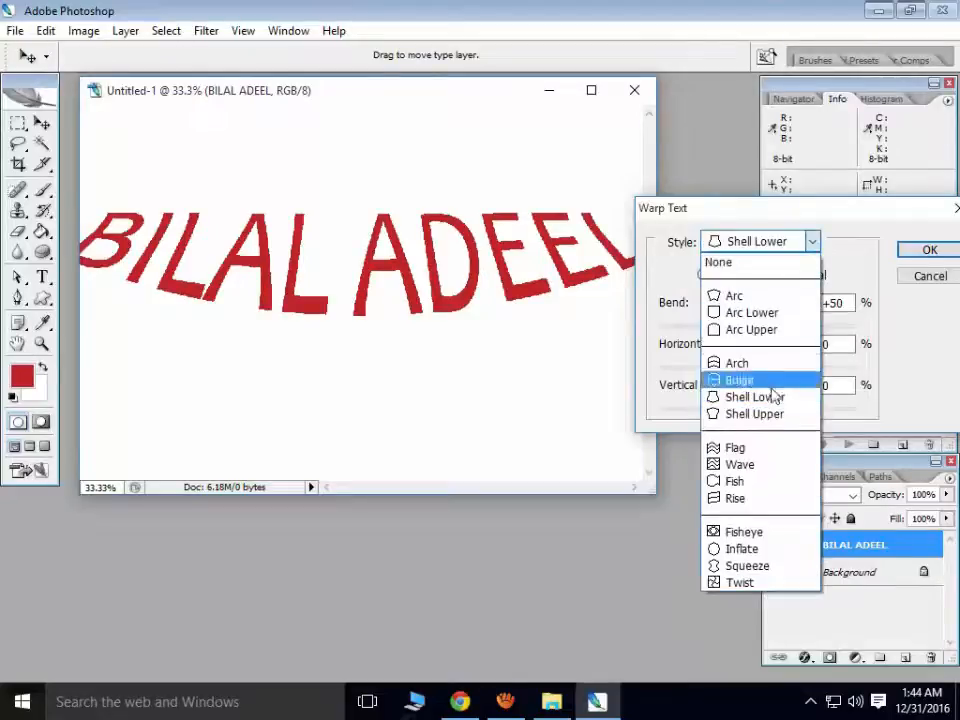
left_click(756, 450)
left_click(814, 242)
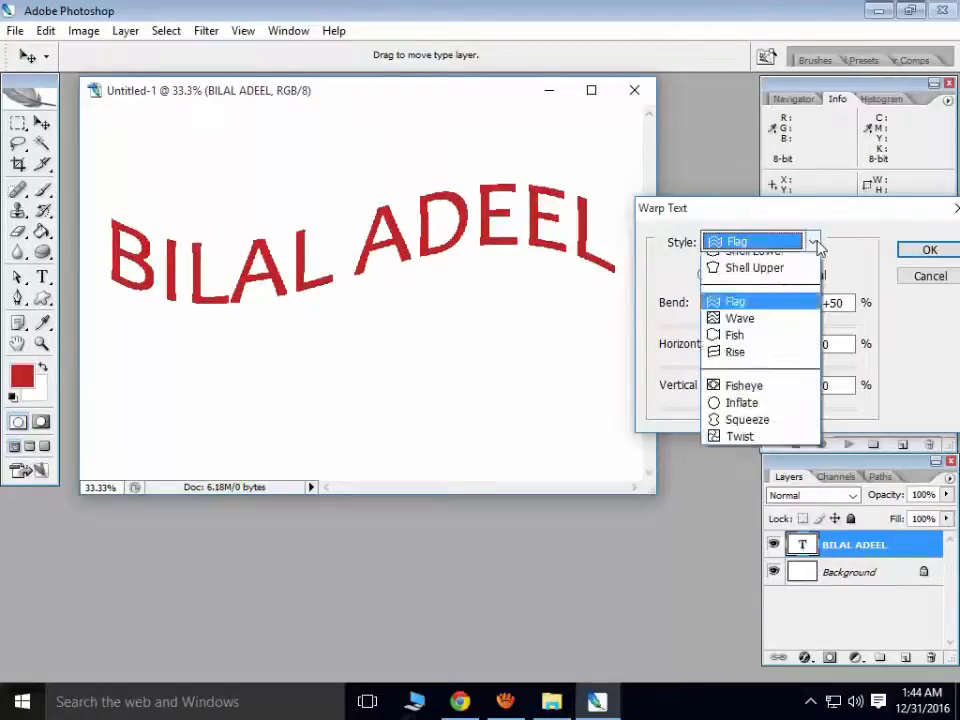
left_click(750, 500)
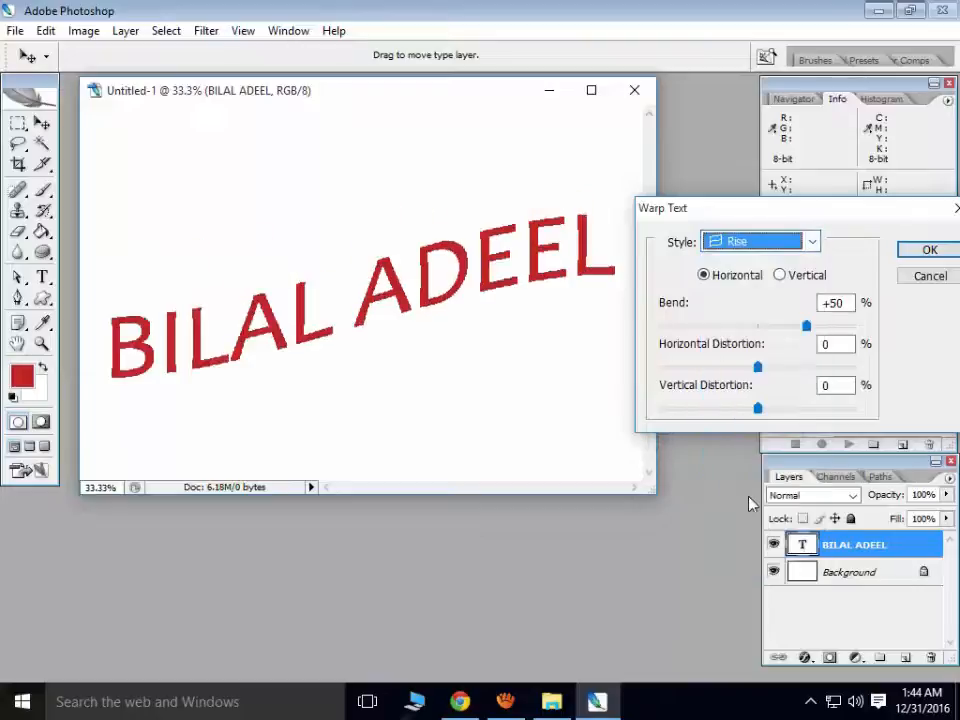
left_click(814, 242)
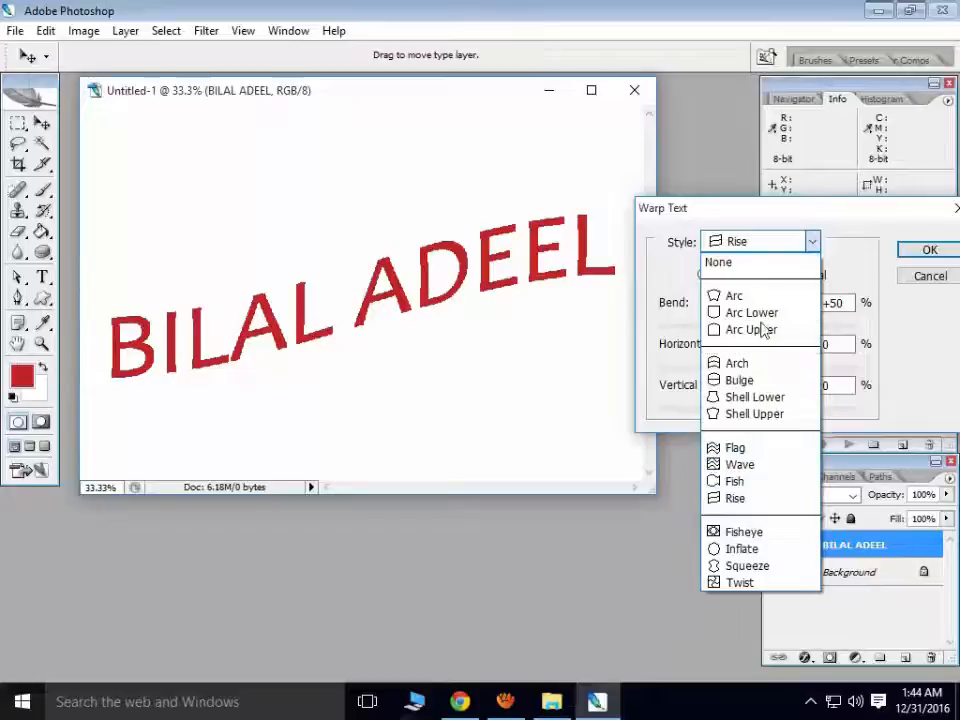
left_click(752, 298)
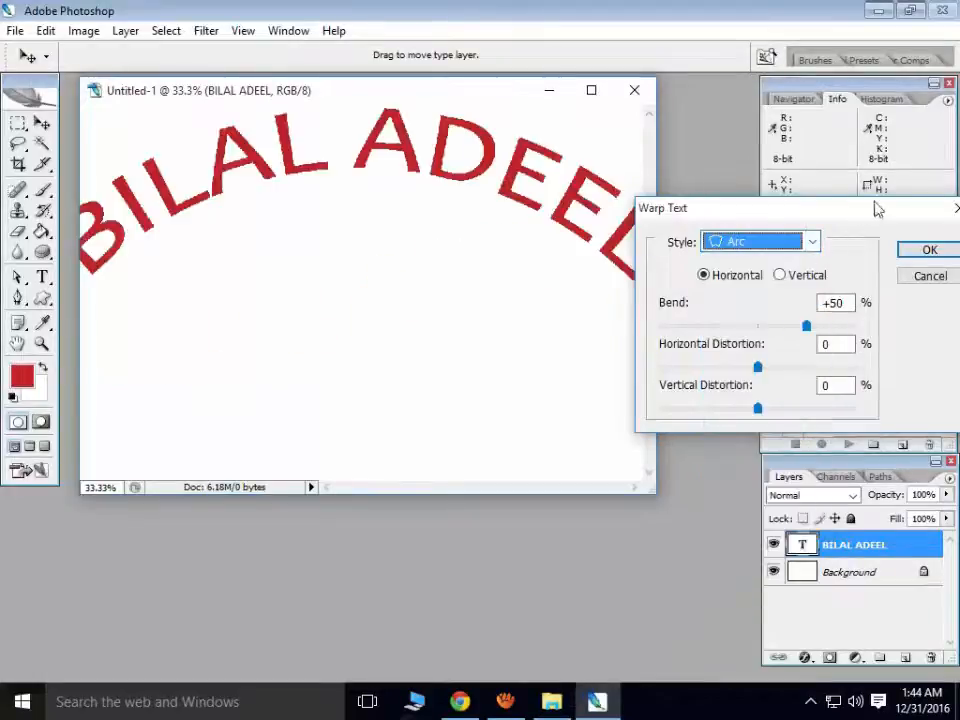
- Give the Arc warp -4% horizontal and +3% vertical distortion, keep horizontal orientation, and apply it
left_click_drag(870, 217, 775, 242)
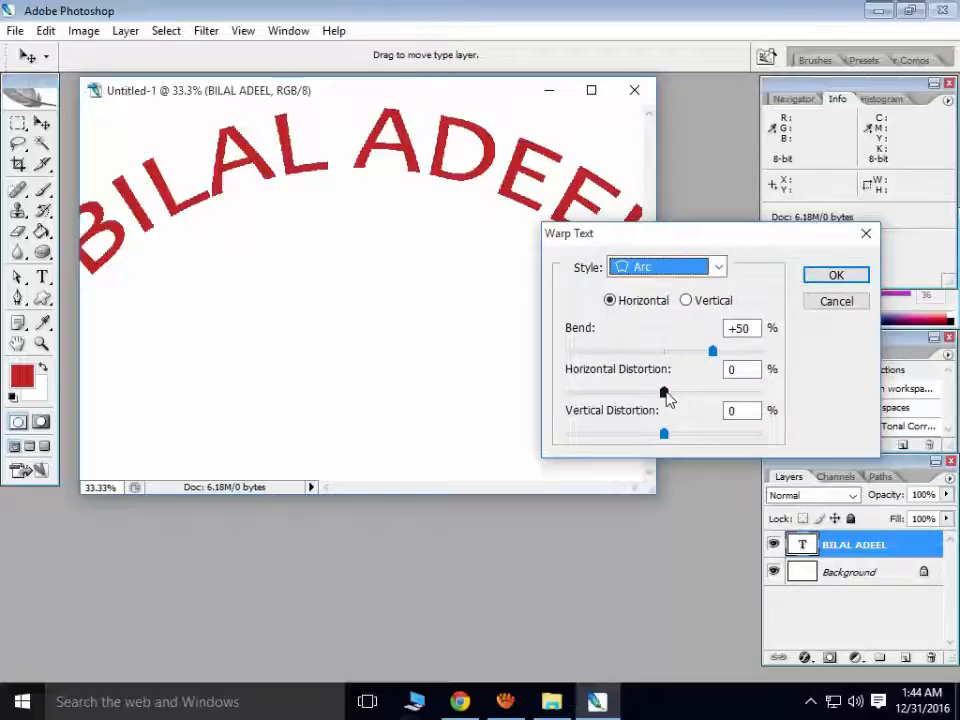
mouse_move(667, 398)
left_mouse_down()
mouse_move(692, 399)
mouse_move(626, 395)
mouse_move(660, 394)
left_mouse_up()
mouse_move(664, 433)
left_mouse_down()
mouse_move(692, 436)
mouse_move(647, 435)
mouse_move(748, 435)
mouse_move(668, 436)
left_mouse_up()
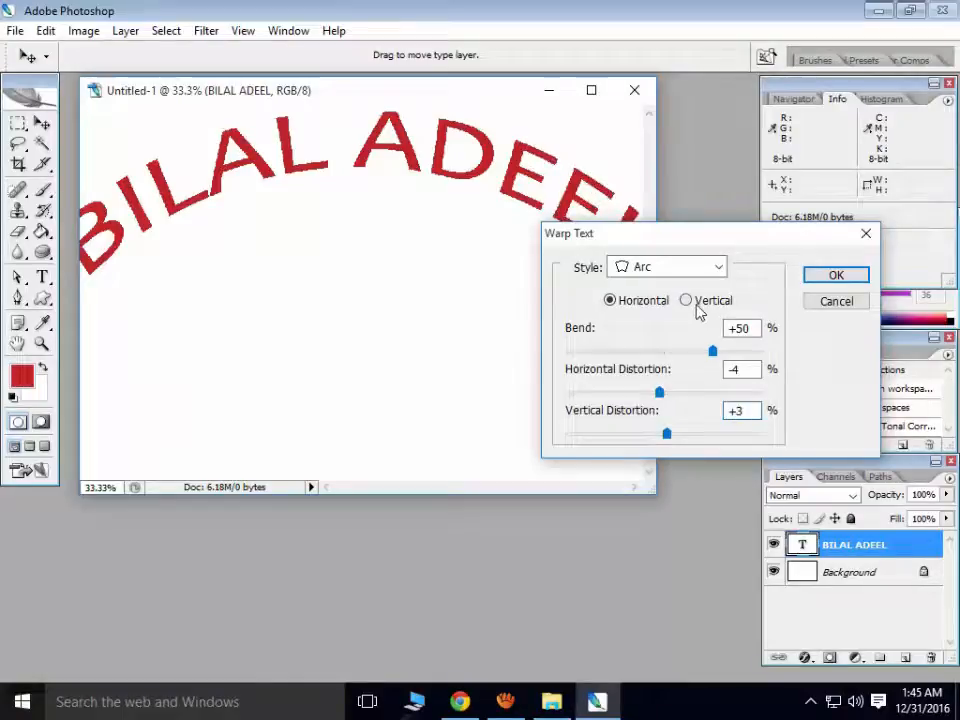
left_click(697, 304)
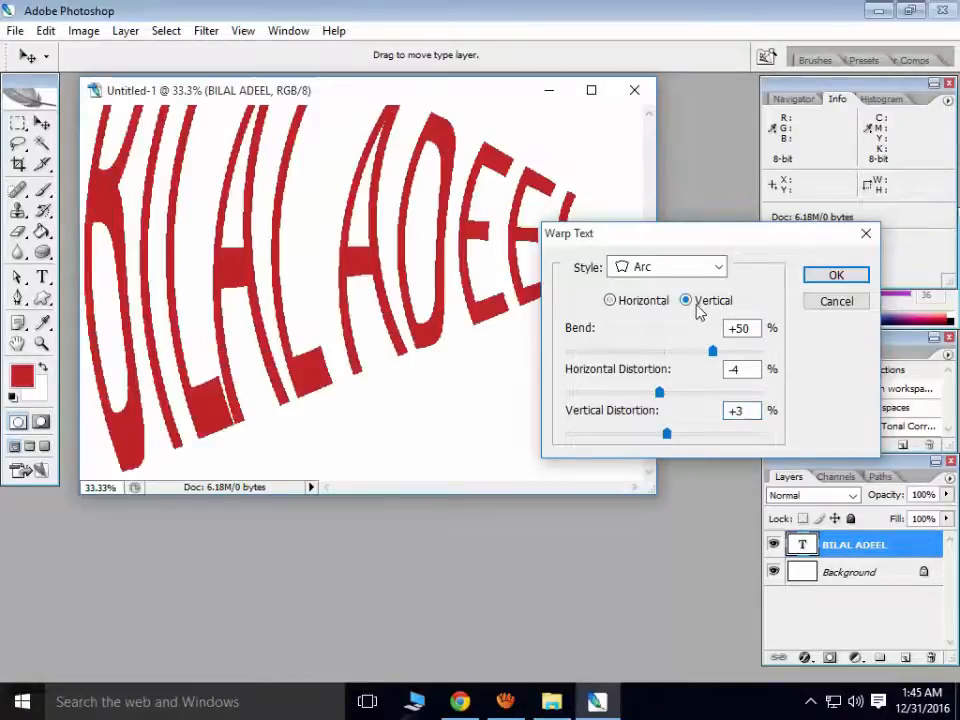
left_click(624, 306)
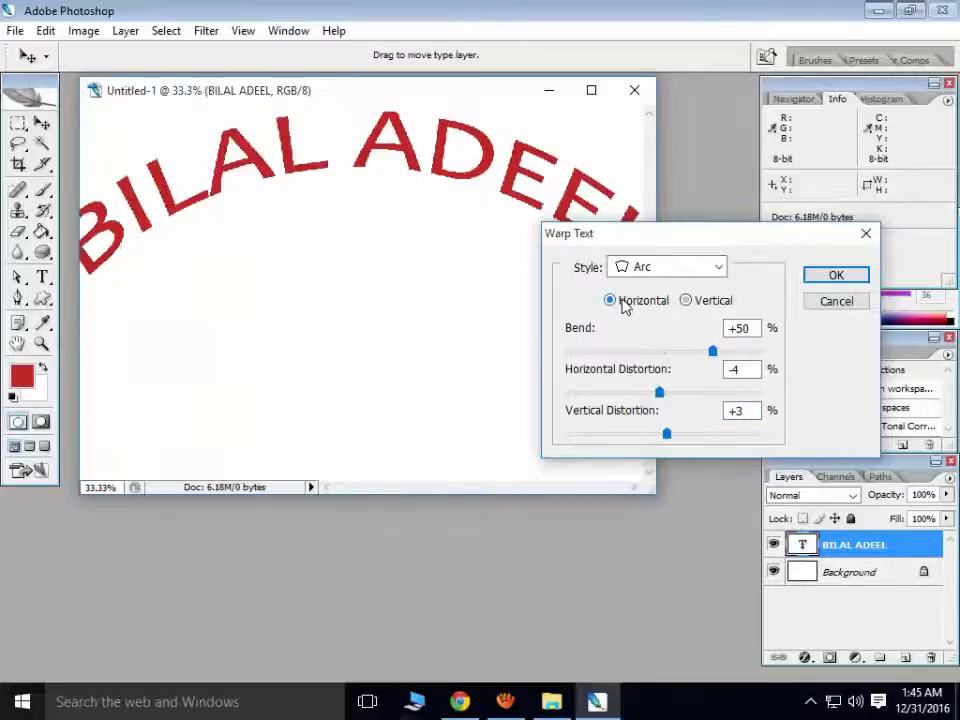
left_click(828, 279)
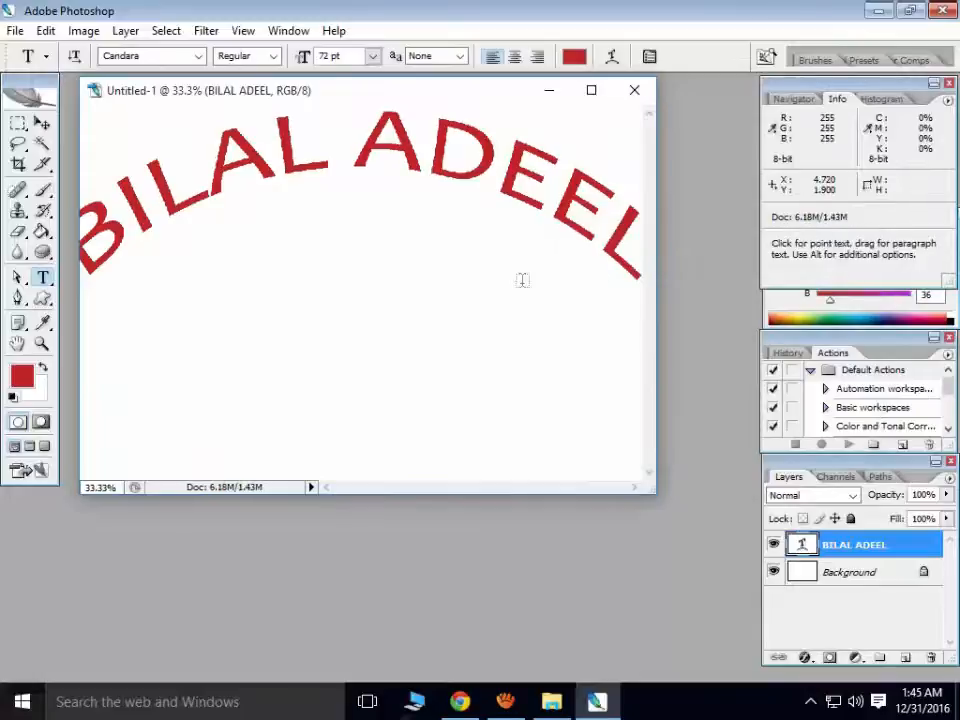
key("ctrl+t")
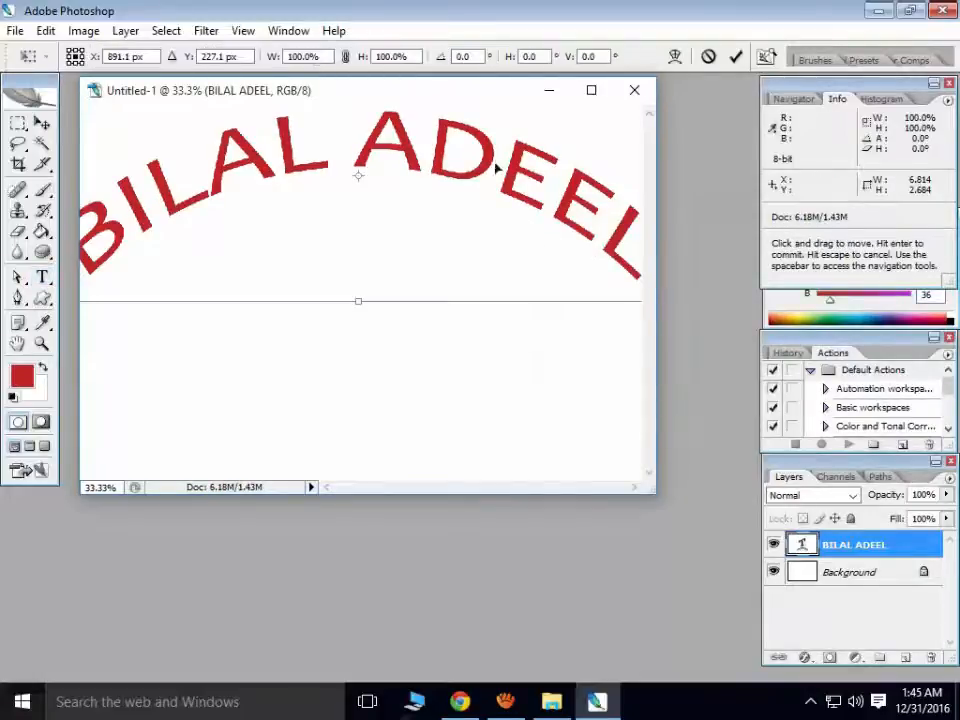
left_click_drag(495, 168, 448, 280)
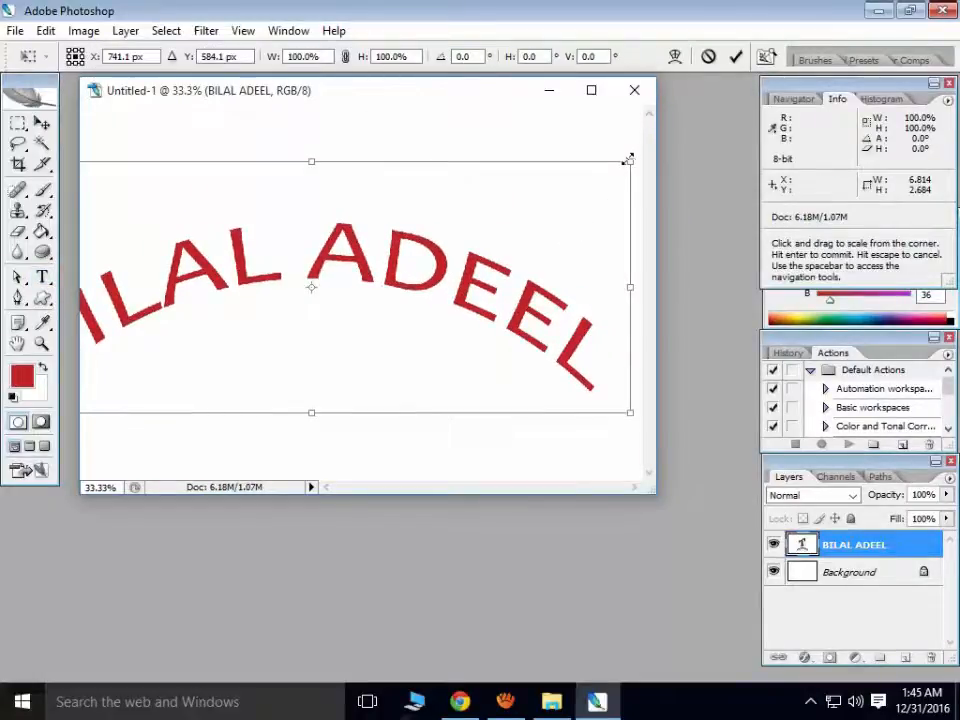
left_click_drag(628, 158, 544, 203)
left_click_drag(424, 250, 520, 206)
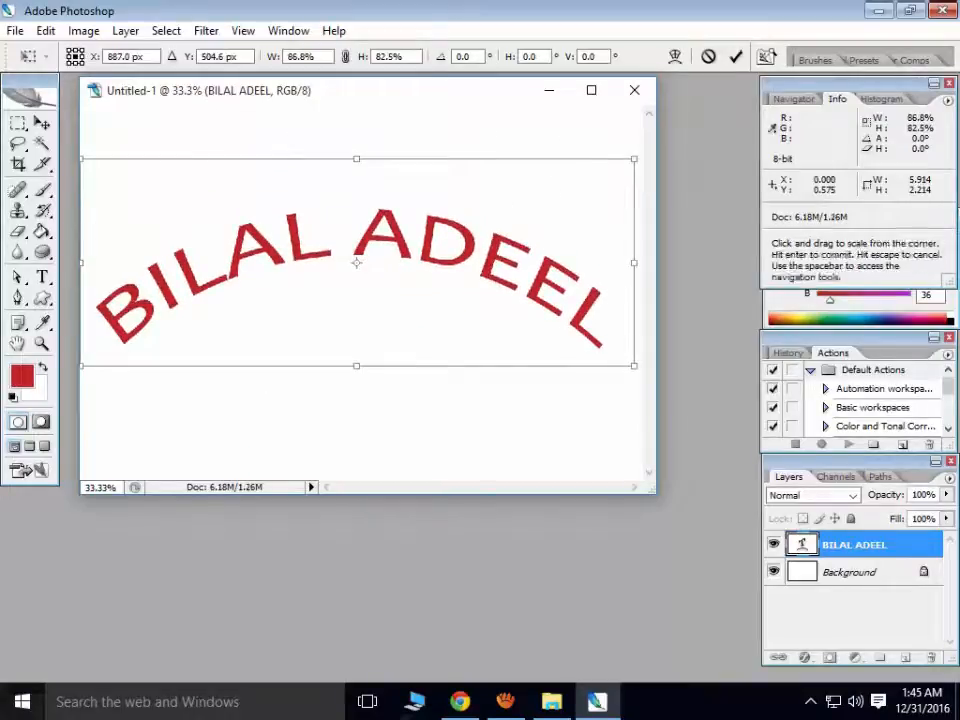
left_click_drag(634, 366, 583, 308)
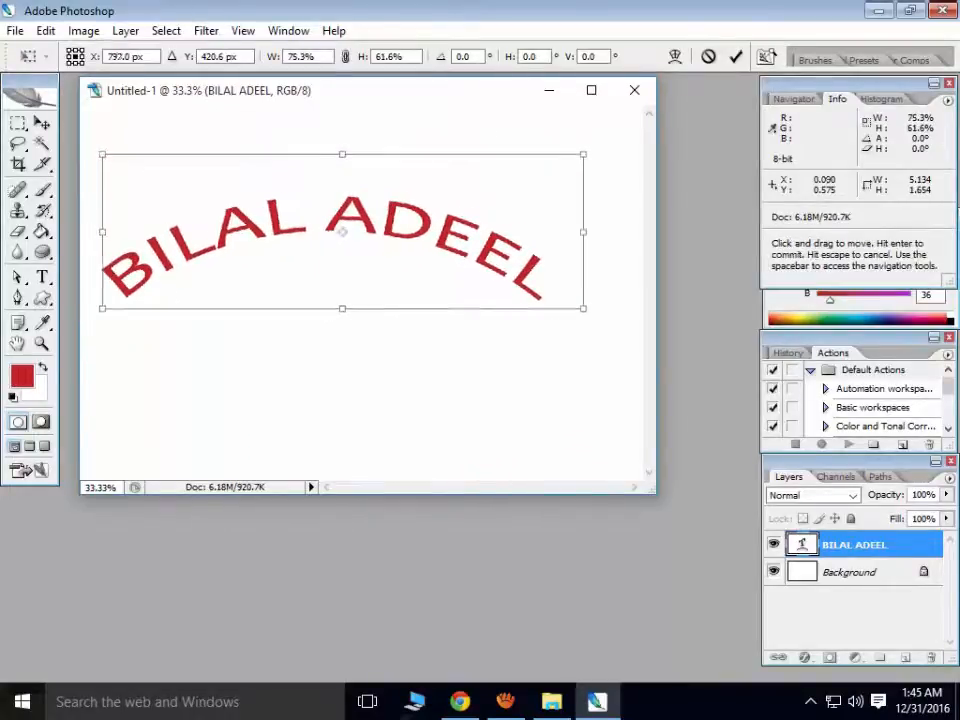
left_click_drag(421, 224, 443, 216)
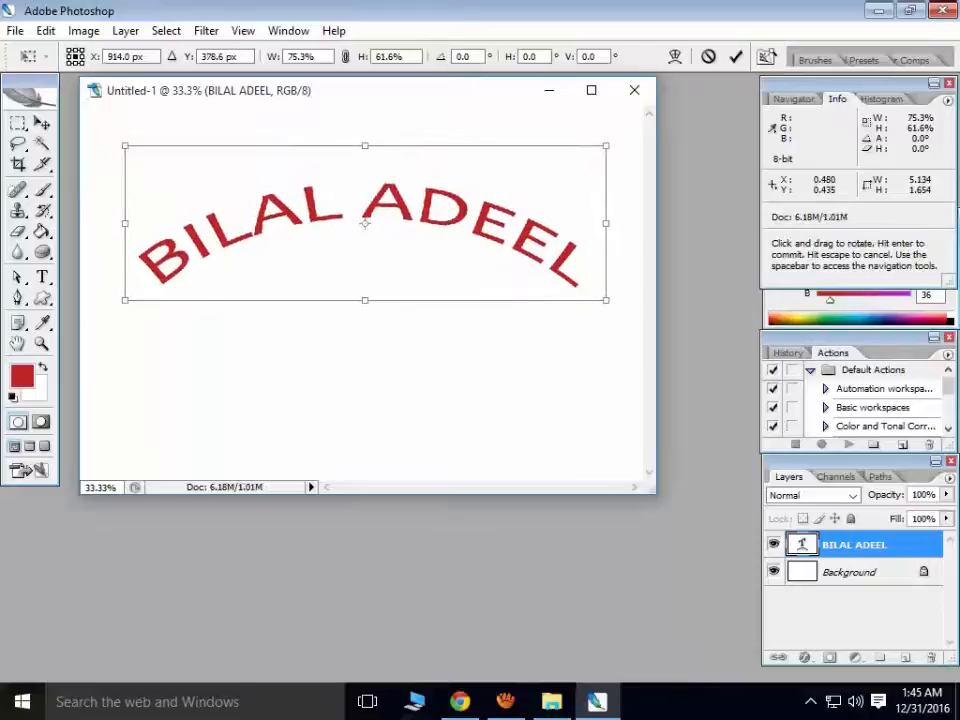
- Rotate it 39.6° clockwise, squash to 48.6% × 70.8%, move it right, and commit
left_click_drag(614, 310, 518, 336)
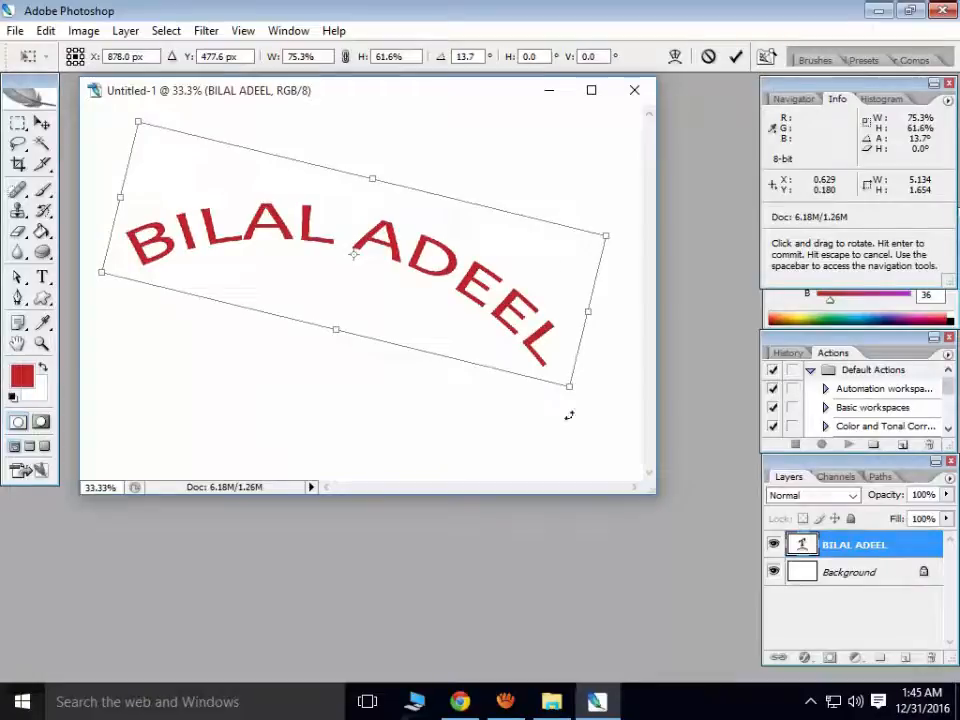
left_click_drag(583, 400, 485, 405)
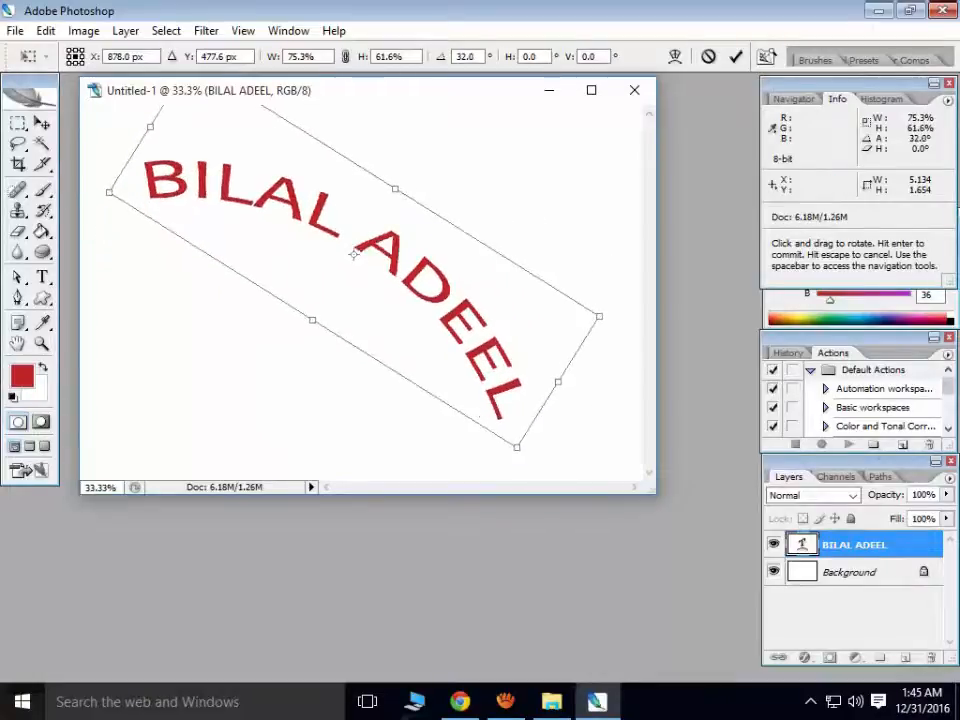
left_click_drag(491, 315, 542, 332)
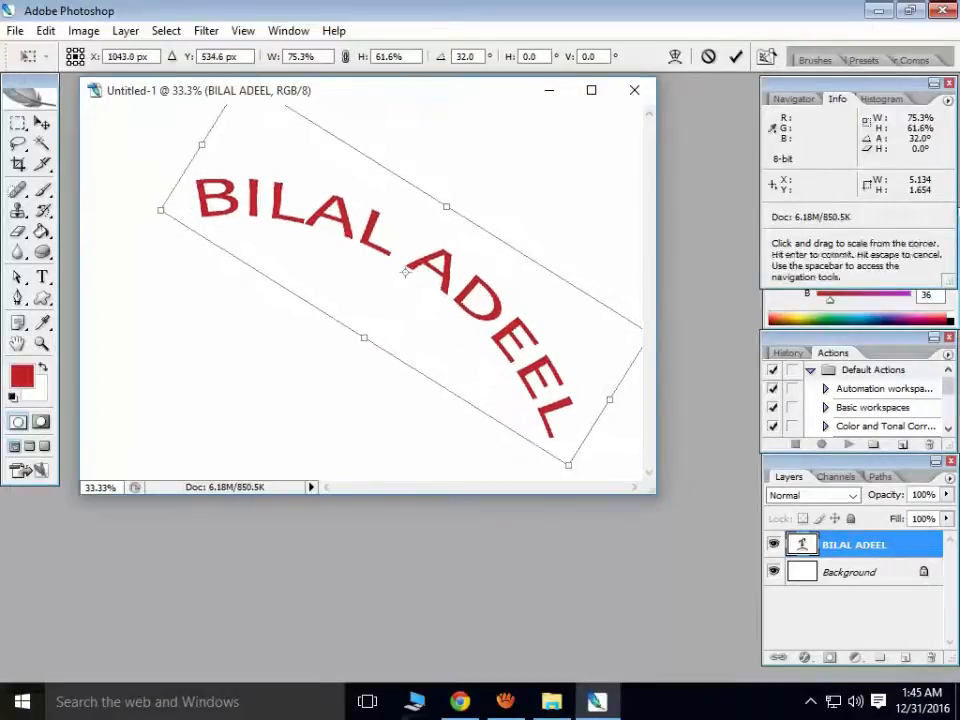
left_click_drag(570, 469, 390, 394)
left_click_drag(410, 270, 583, 268)
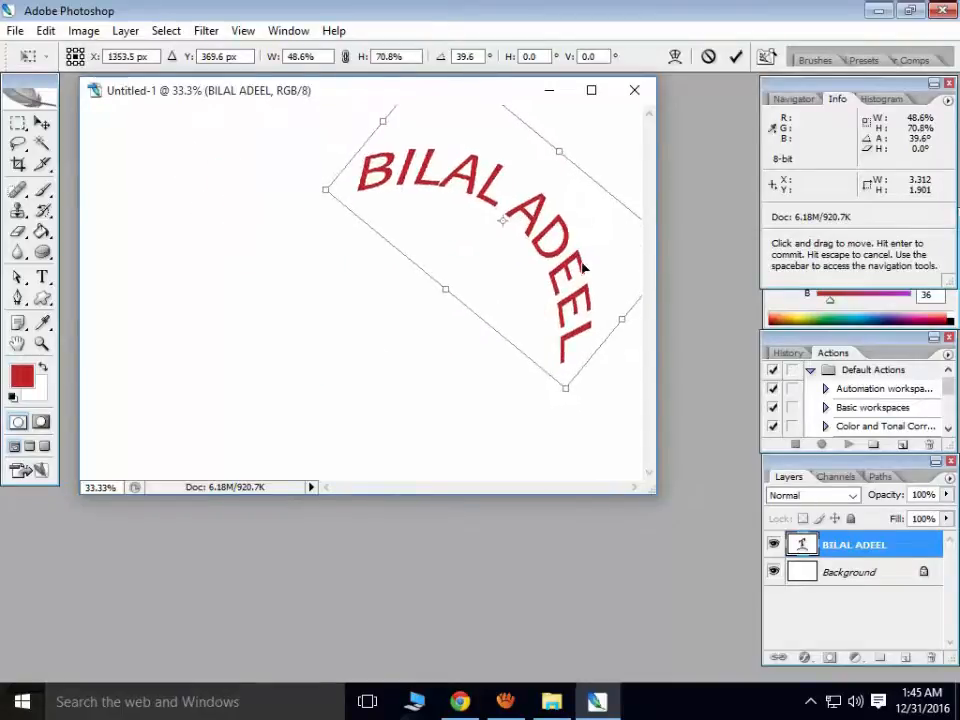
left_click(735, 56)
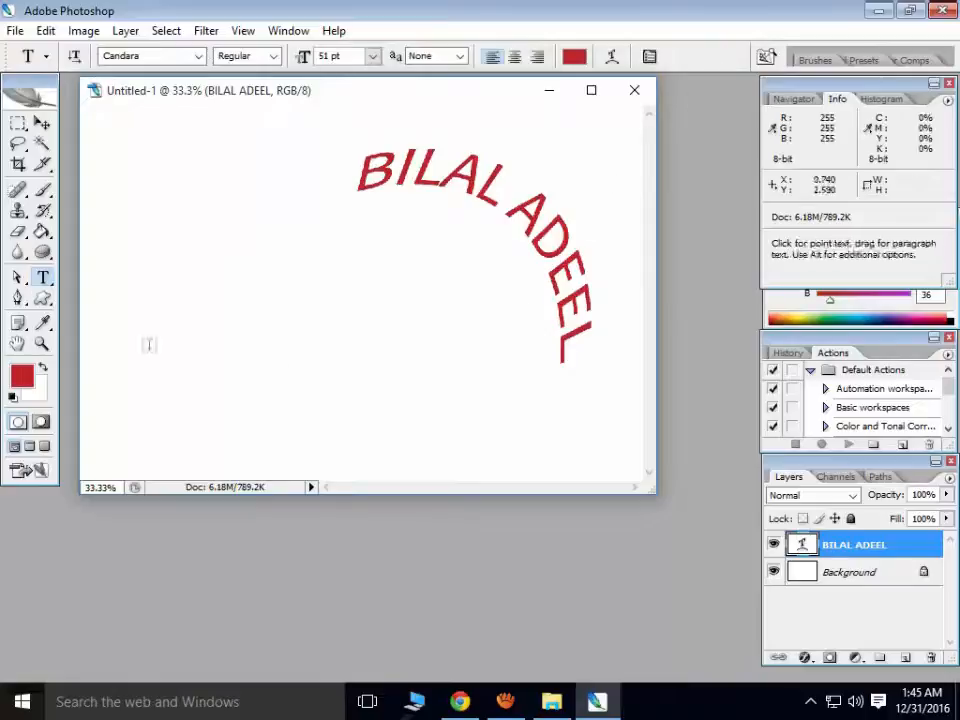
- Switch to the Vertical Type tool and start a new text layer near the canvas's top-left
left_click(45, 279)
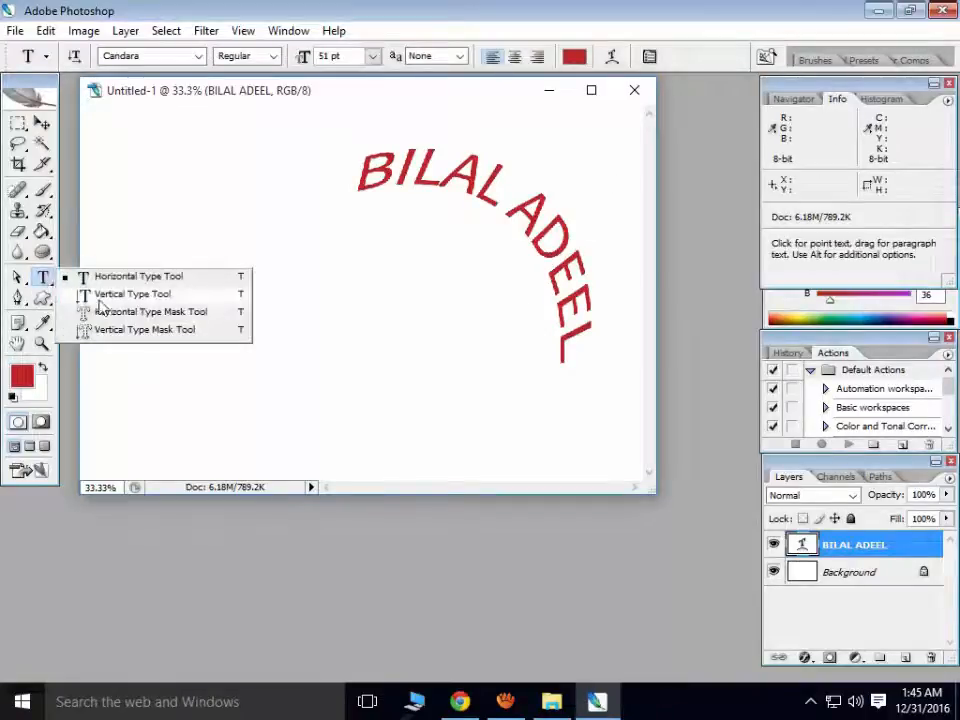
left_click(157, 303)
left_click(43, 279)
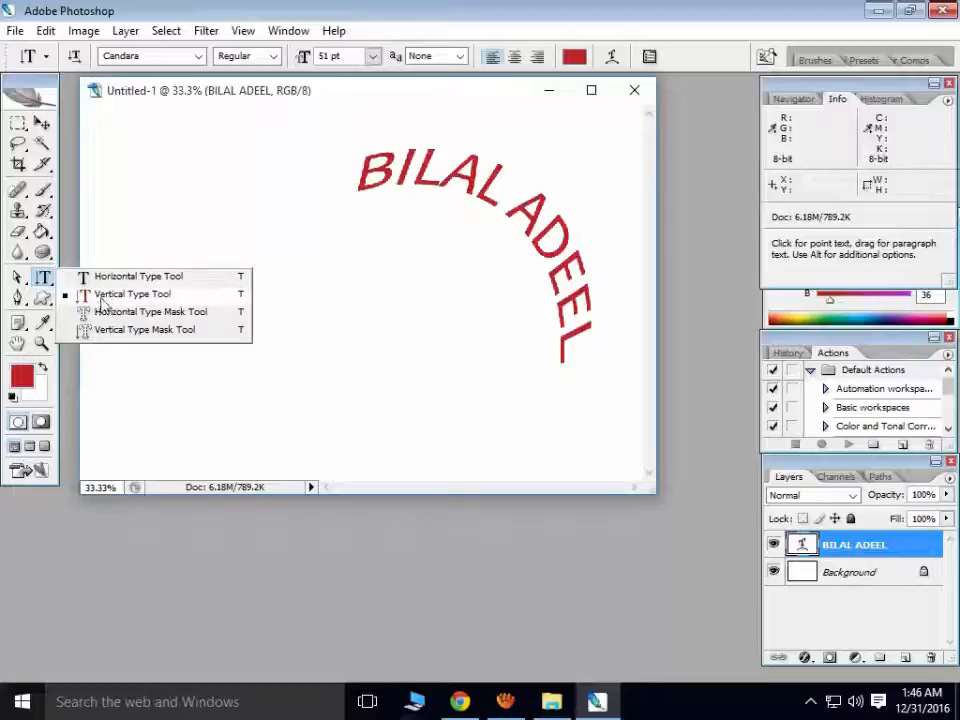
left_click(155, 299)
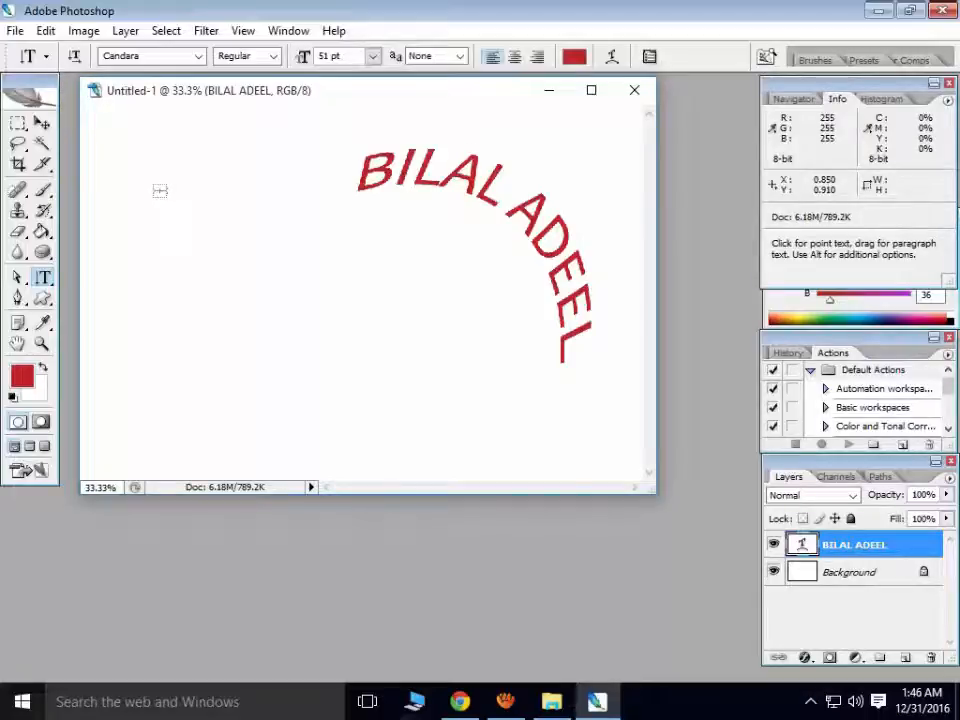
left_click(127, 144)
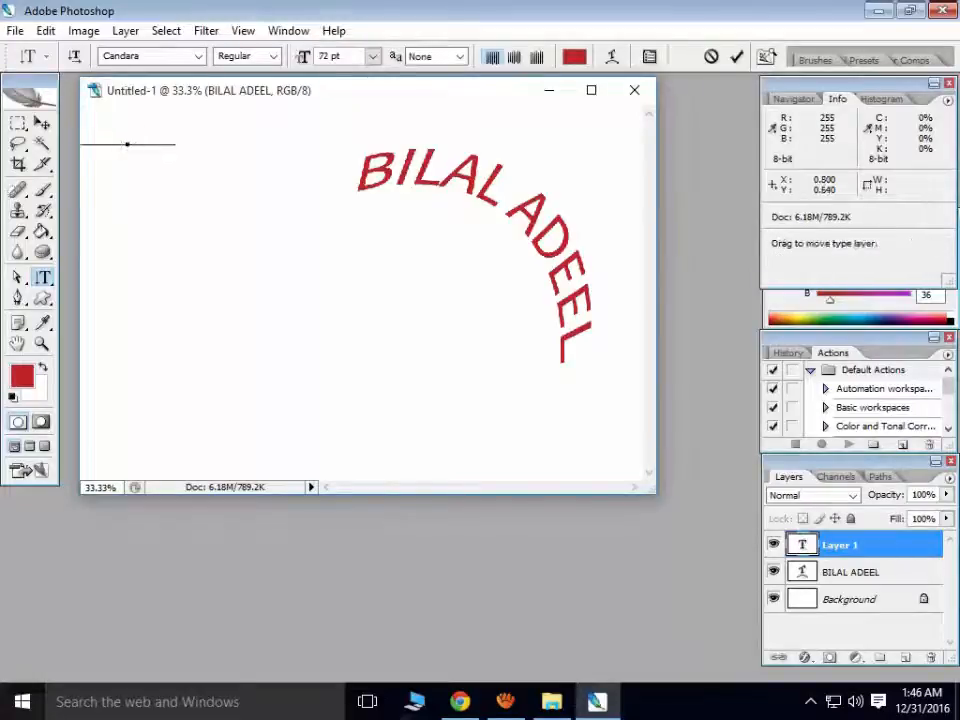
- Type 'SSBA' vertically and move it up along the canvas's left edge
type("SS")
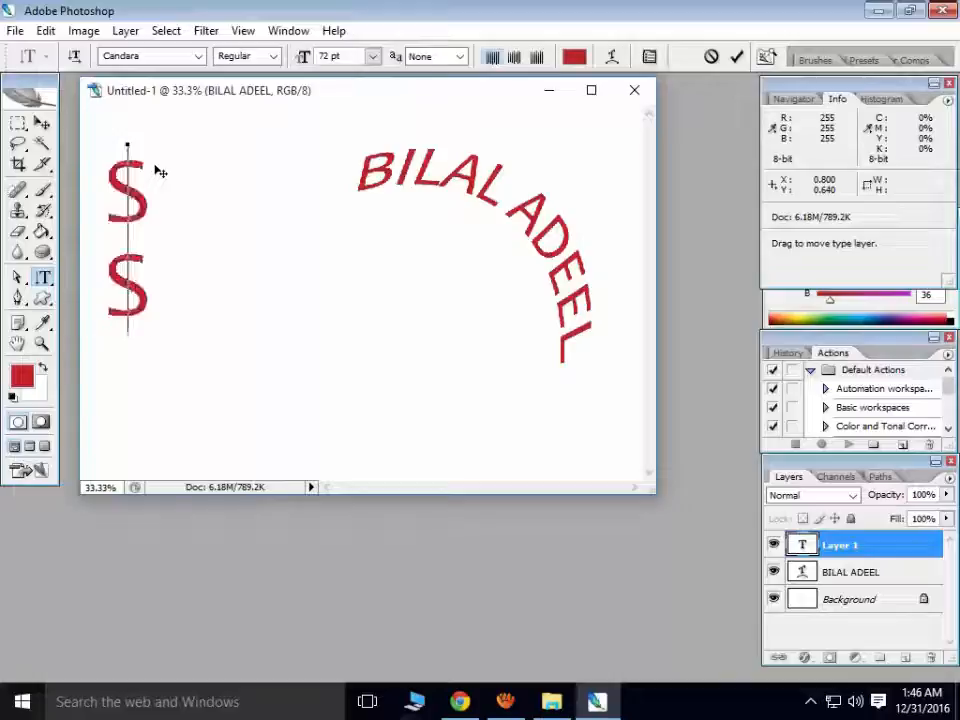
type("BA")
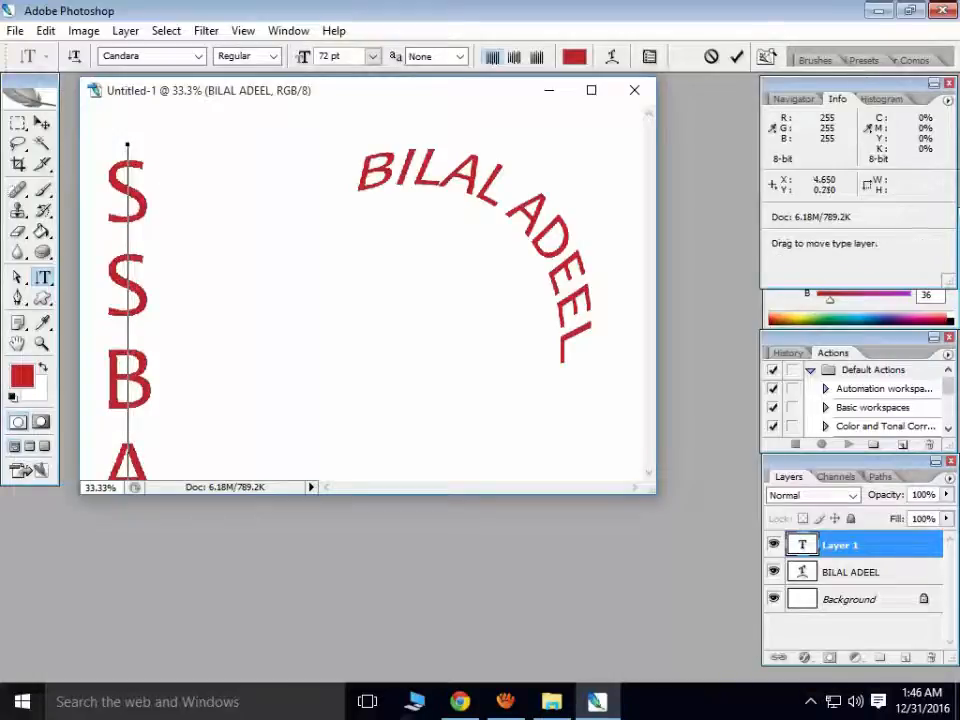
left_click(42, 124)
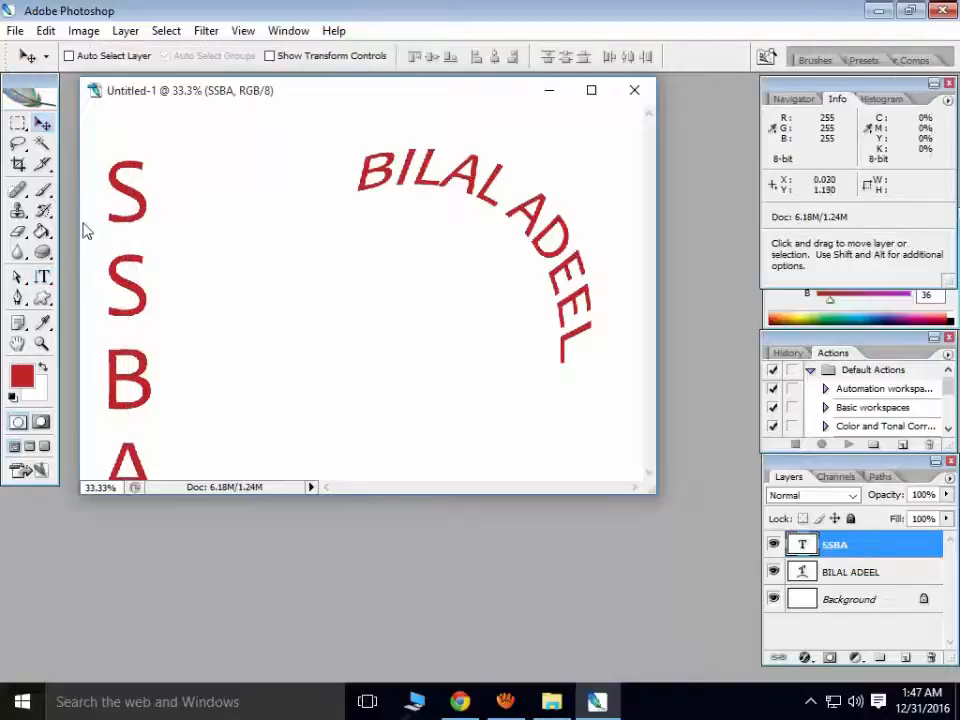
left_click_drag(126, 285, 134, 242)
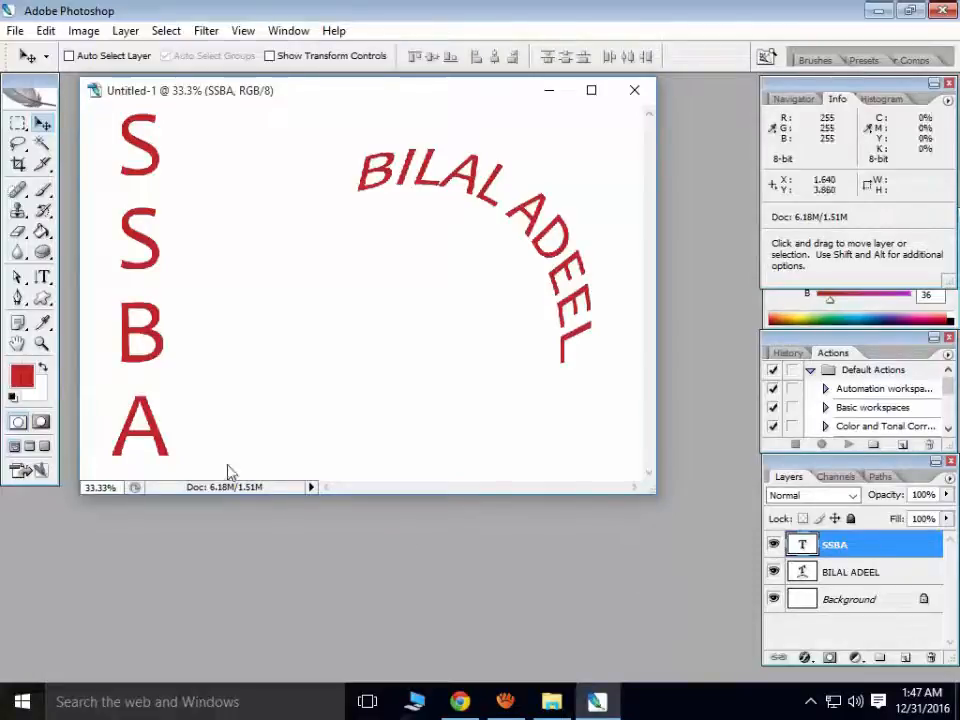
left_click(853, 571)
left_click(867, 549)
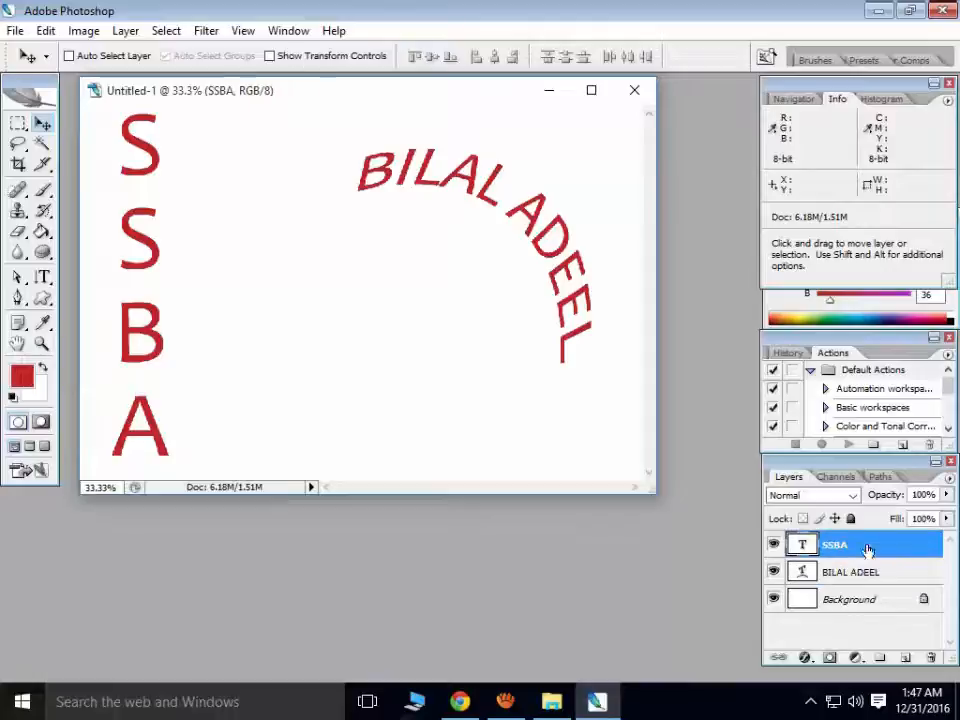
left_click(43, 279)
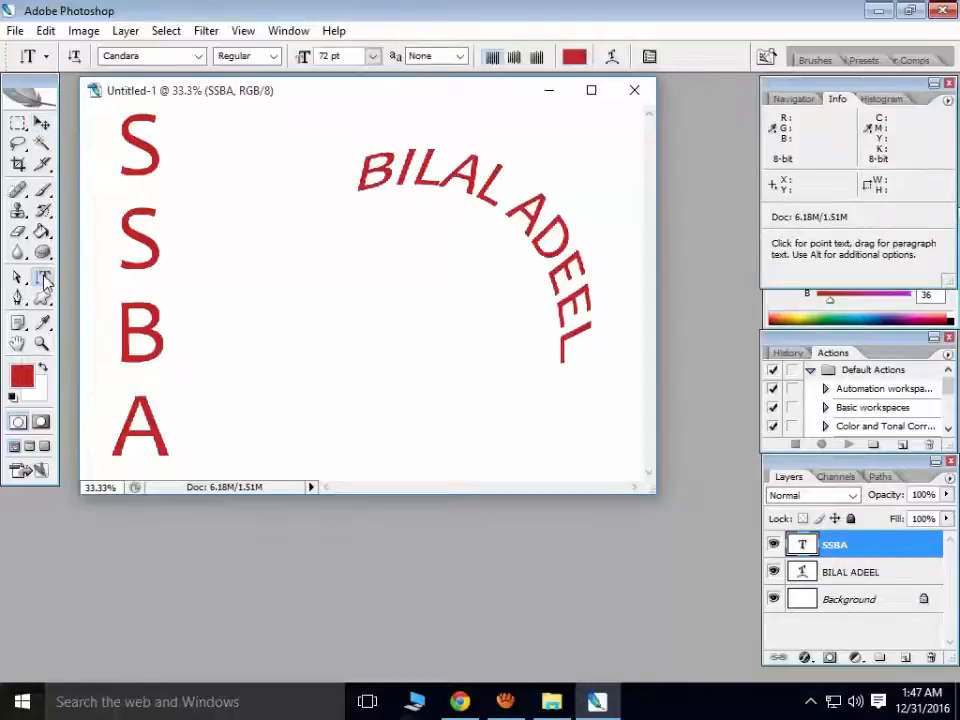
left_click(143, 458)
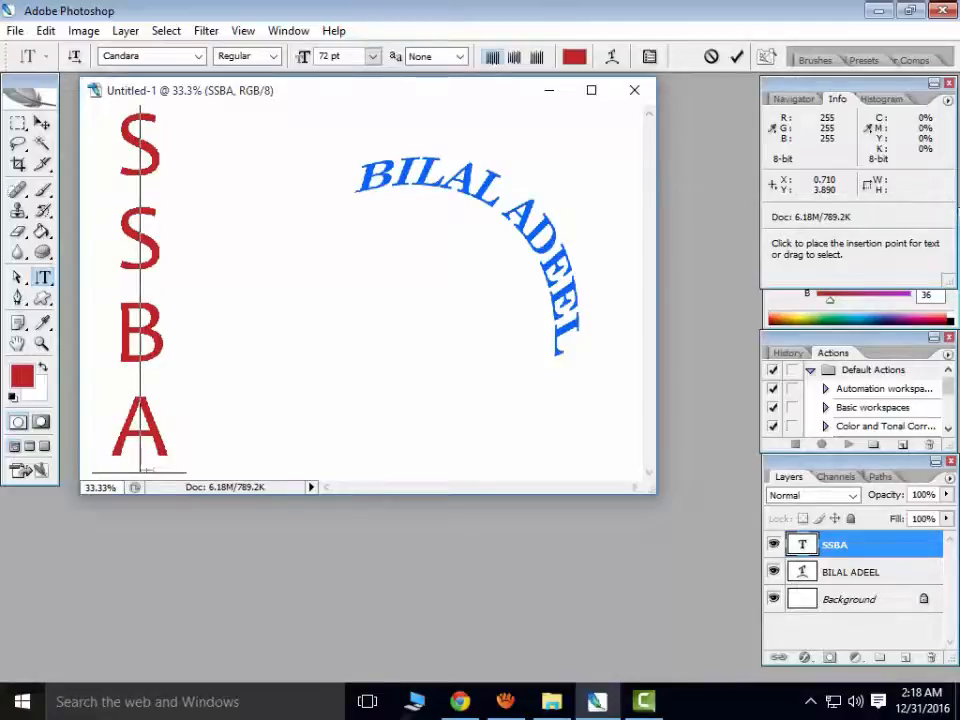
left_click_drag(143, 458, 137, 130)
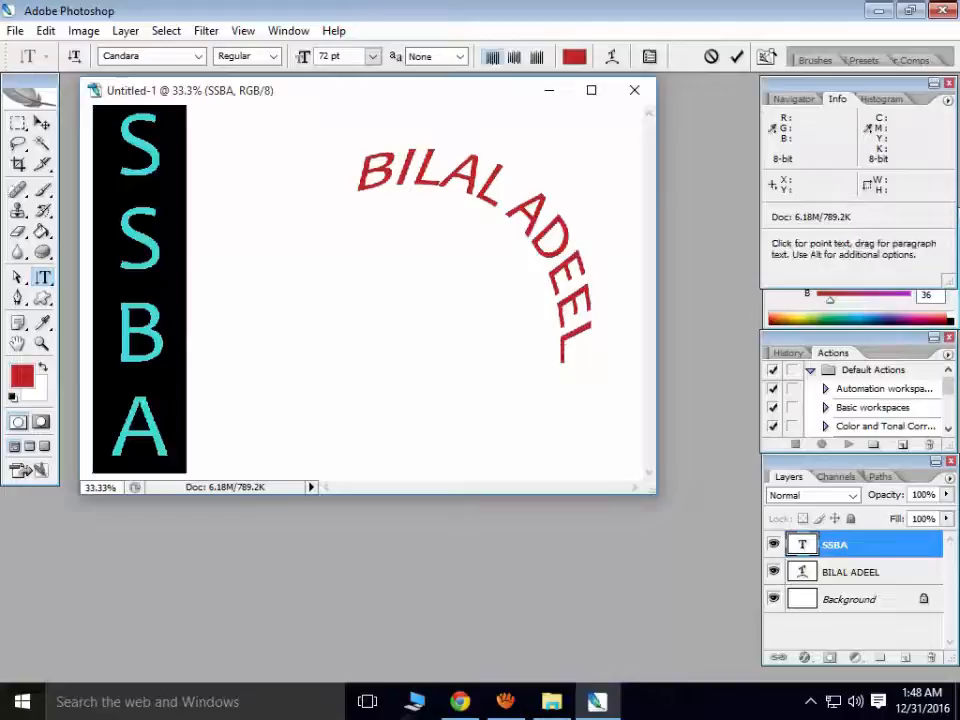
left_click(866, 576)
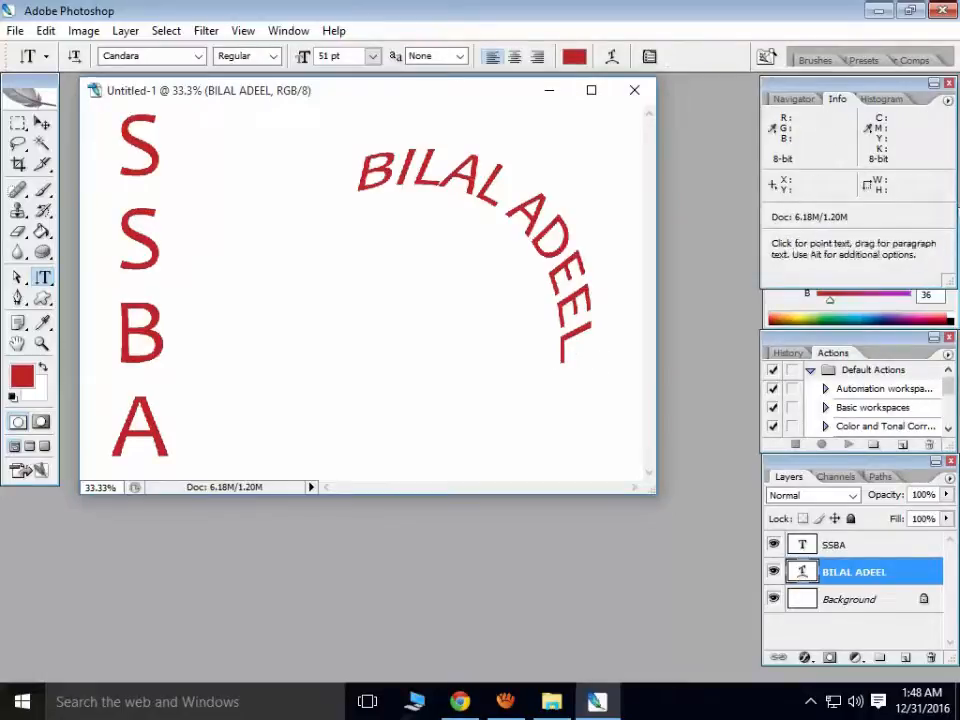
left_click(43, 278)
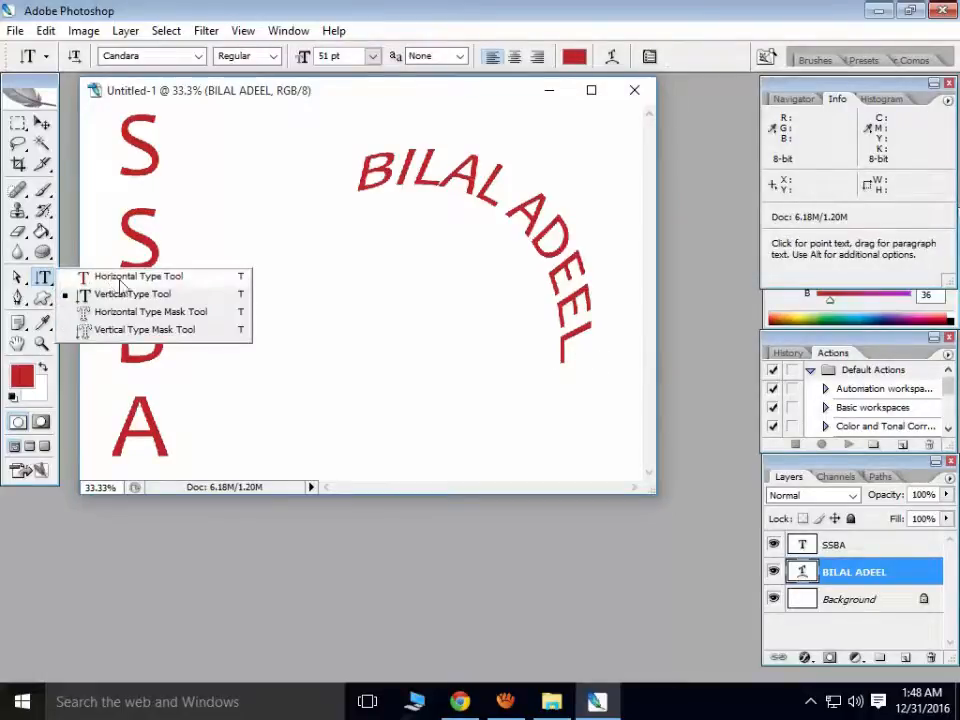
left_click(45, 278)
left_click(567, 363)
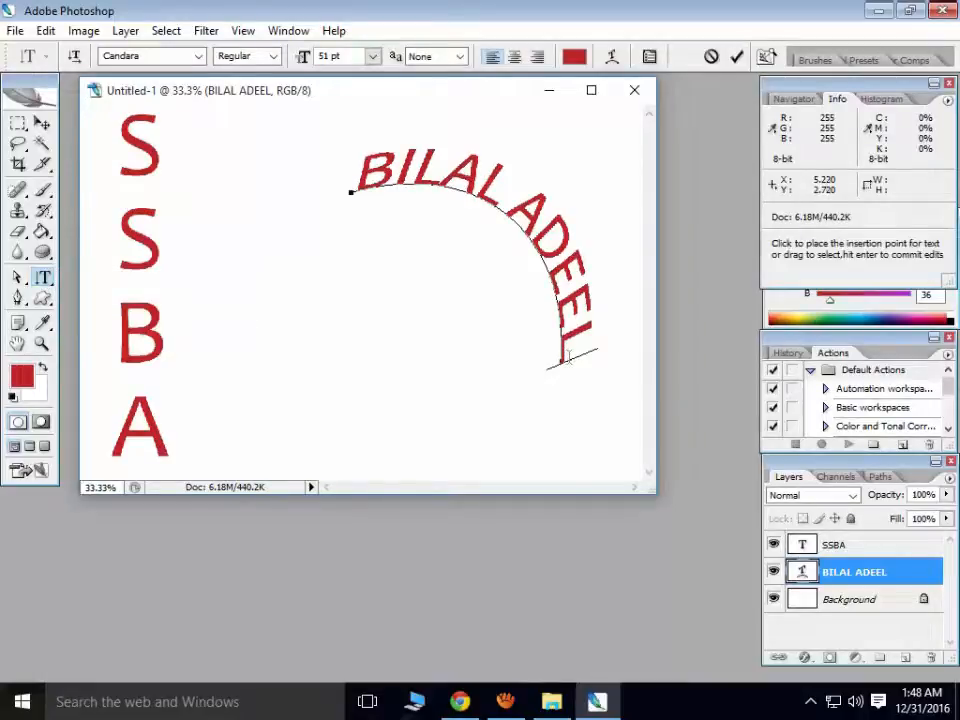
left_click_drag(567, 358, 345, 125)
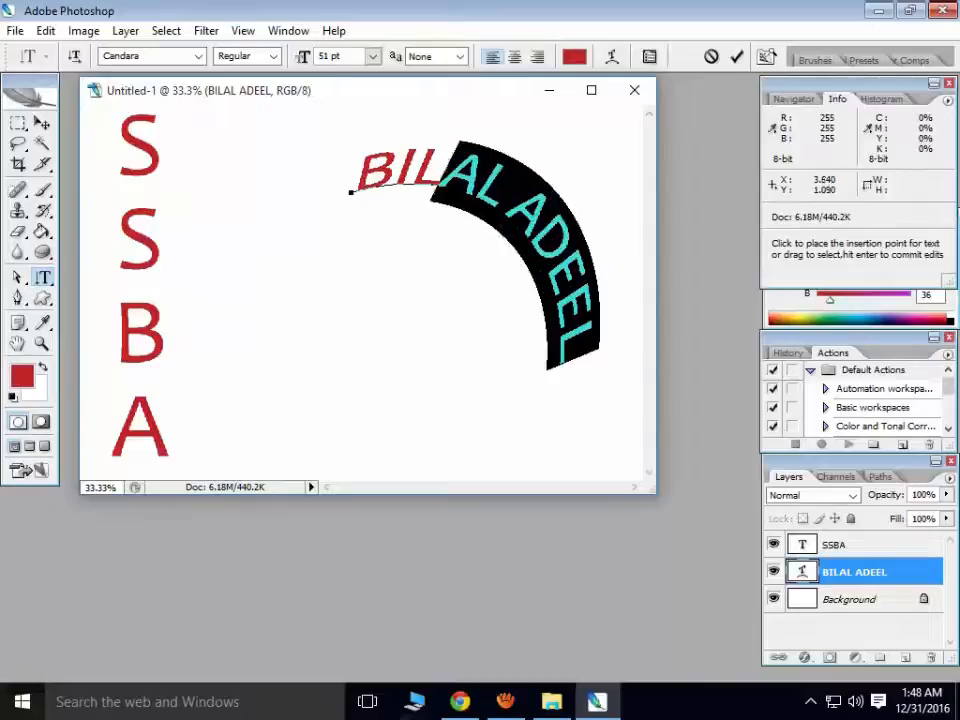
left_click_drag(350, 190, 338, 196)
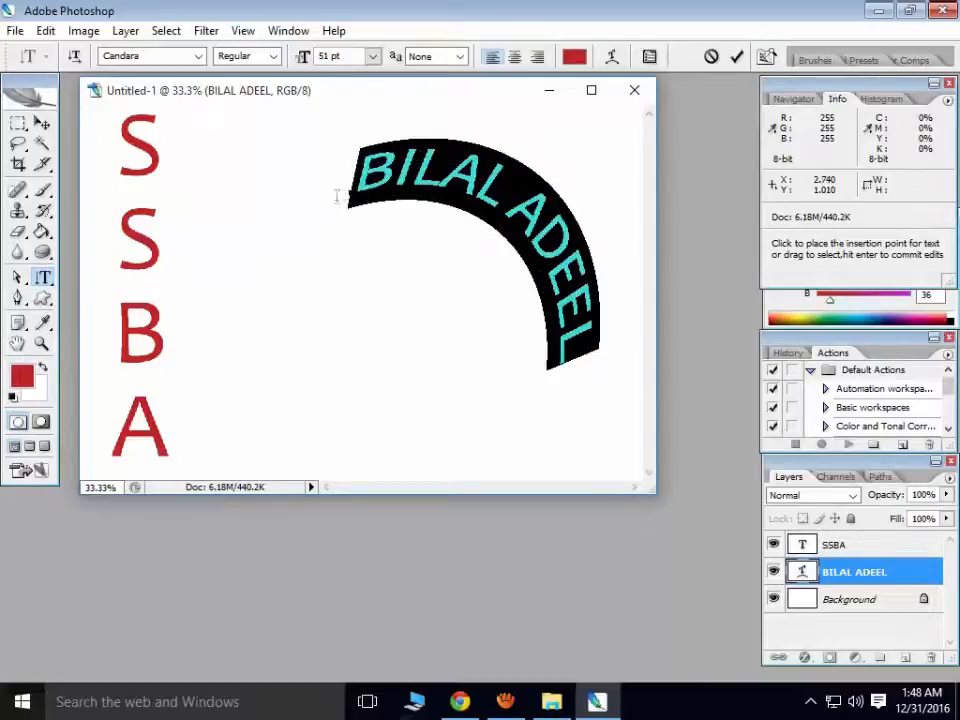
- Make the selected text Bold Century Schoolbook at 36 pt, after trying 14 and 48 pt
left_click(274, 57)
left_click(240, 109)
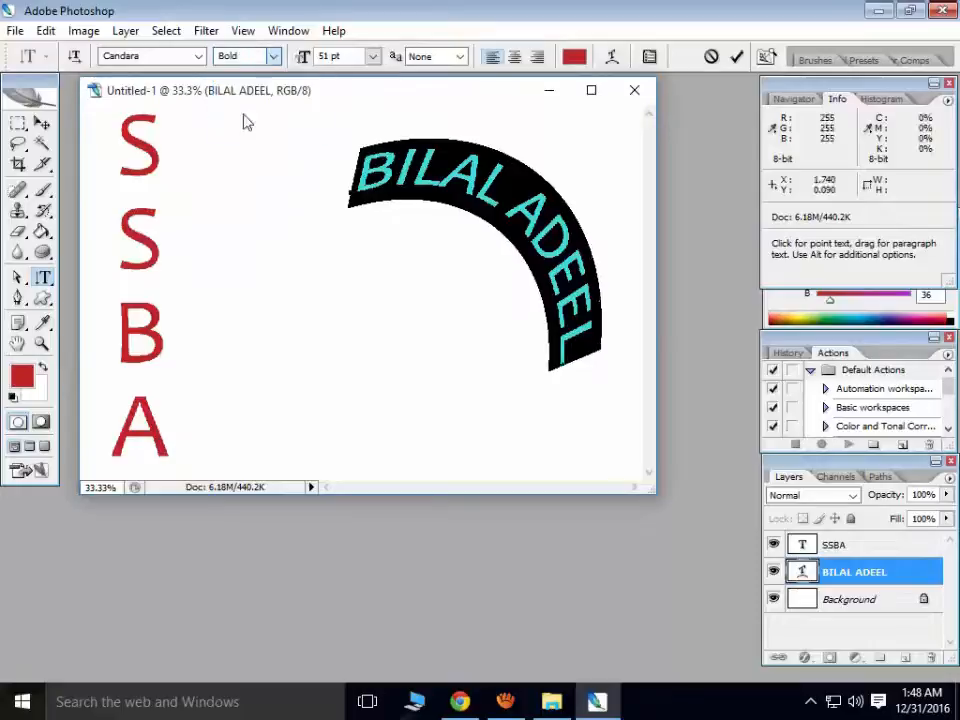
left_click(200, 57)
left_click(154, 157)
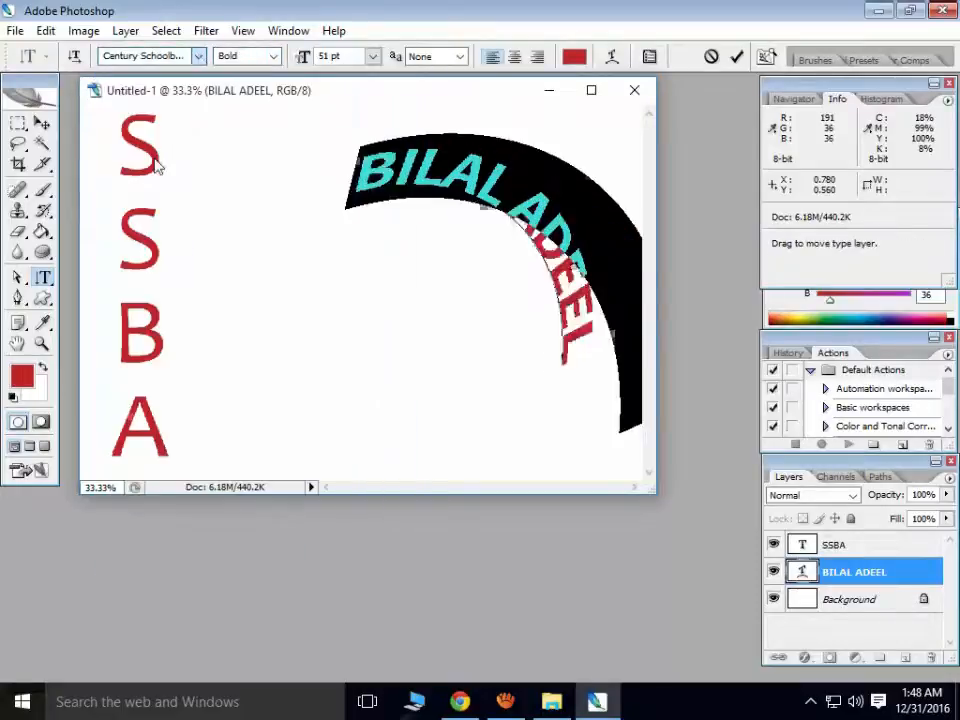
left_click(372, 56)
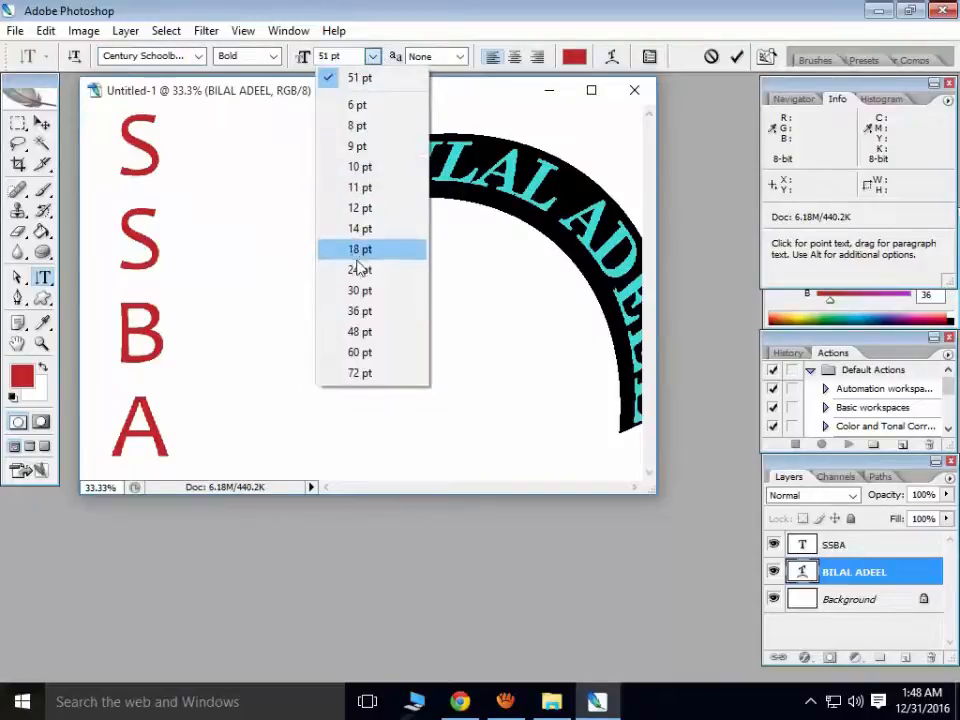
left_click(372, 231)
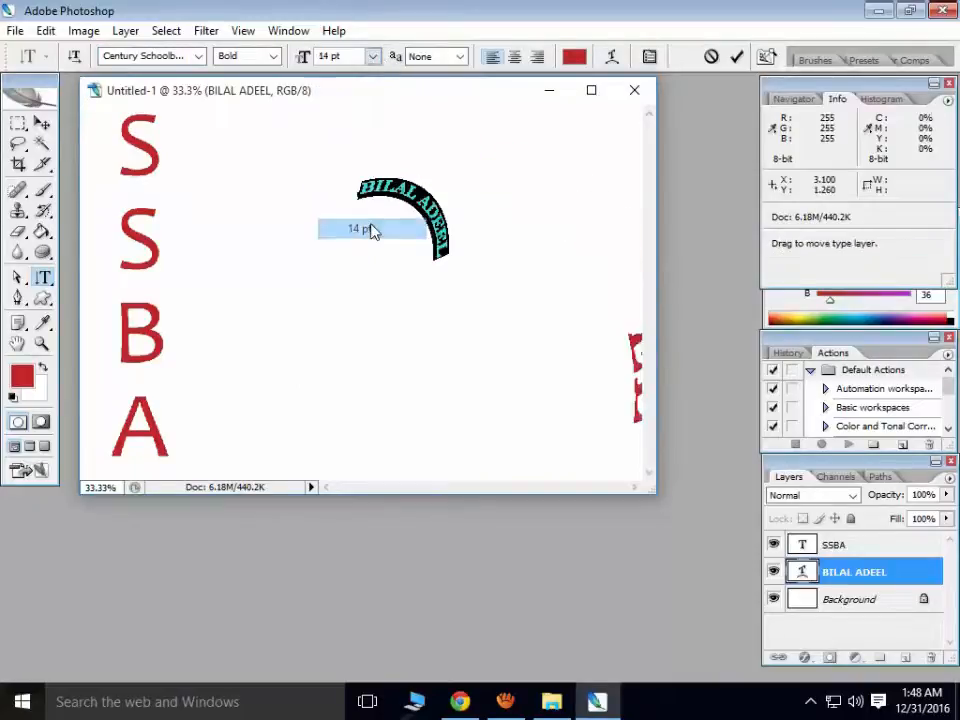
left_click(372, 56)
left_click(359, 332)
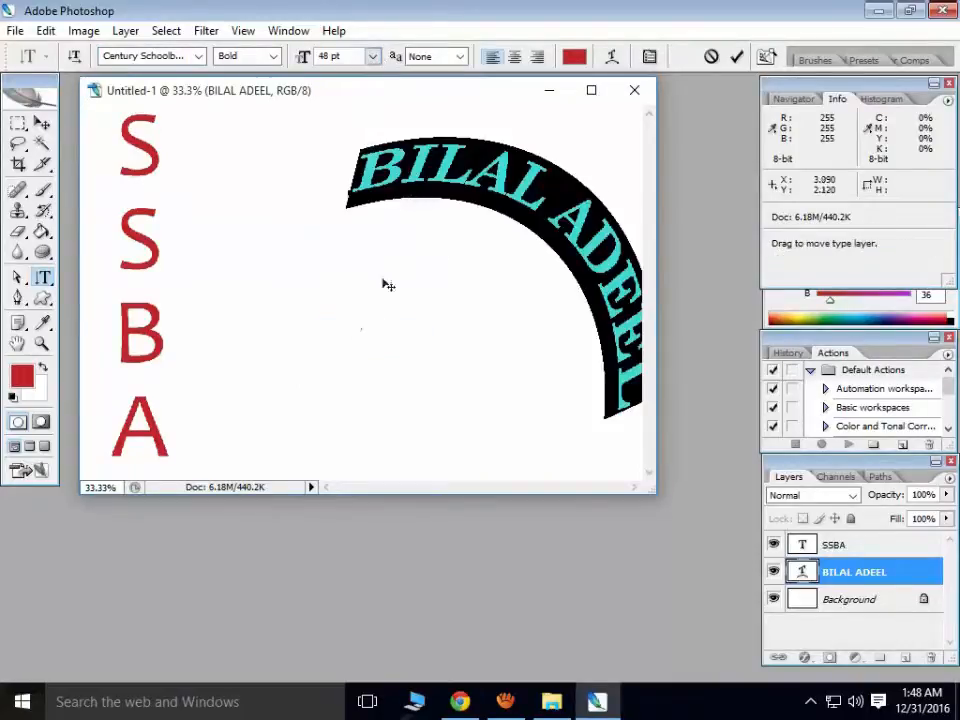
left_click(372, 56)
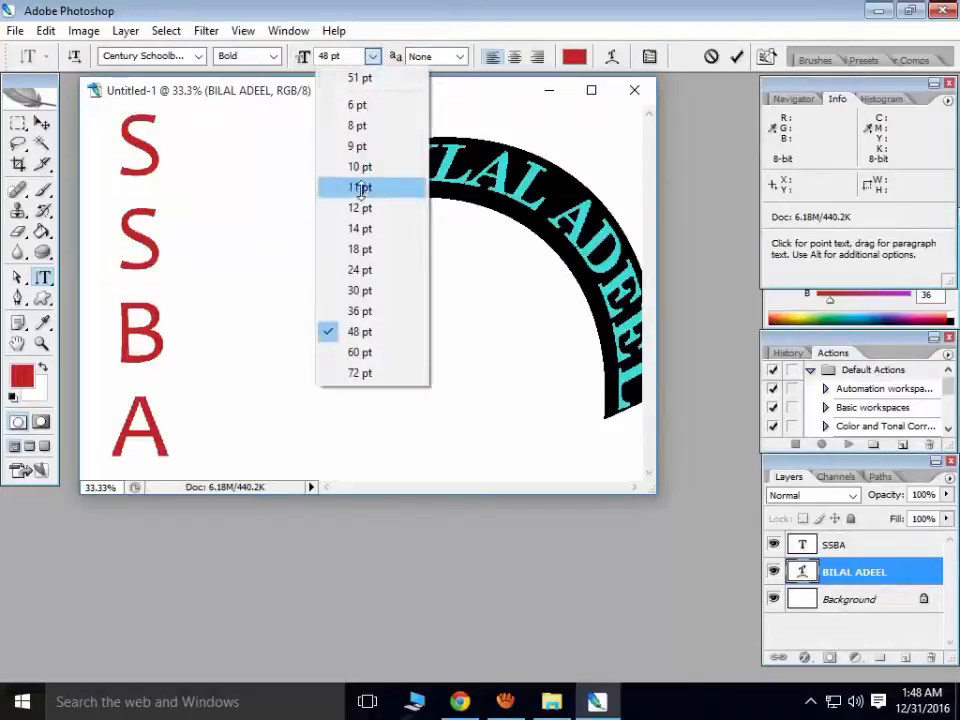
left_click(359, 311)
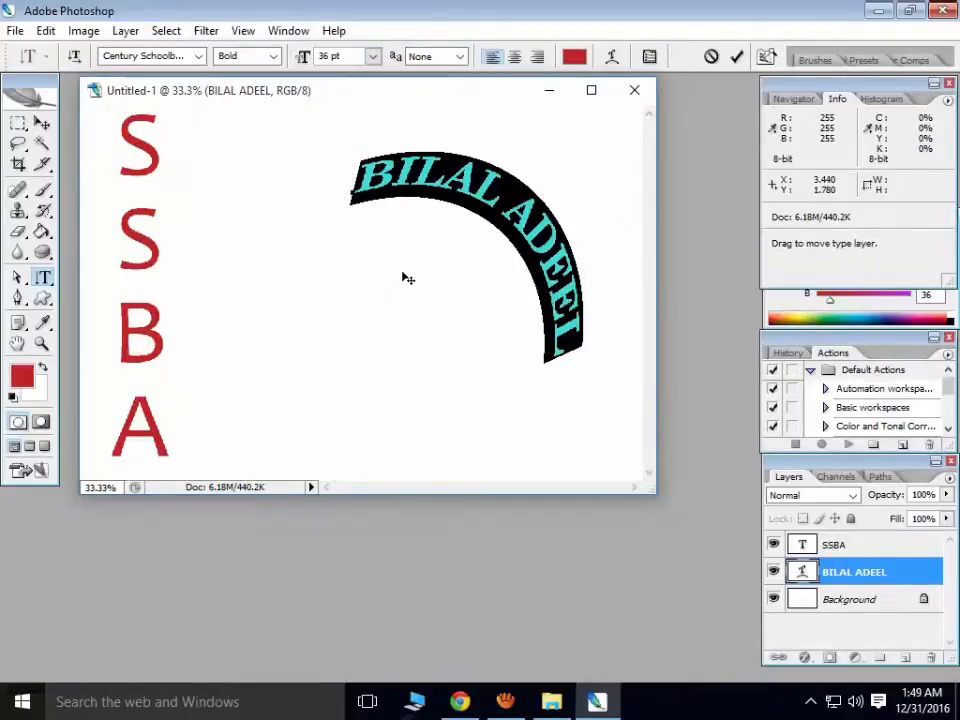
left_click(573, 57)
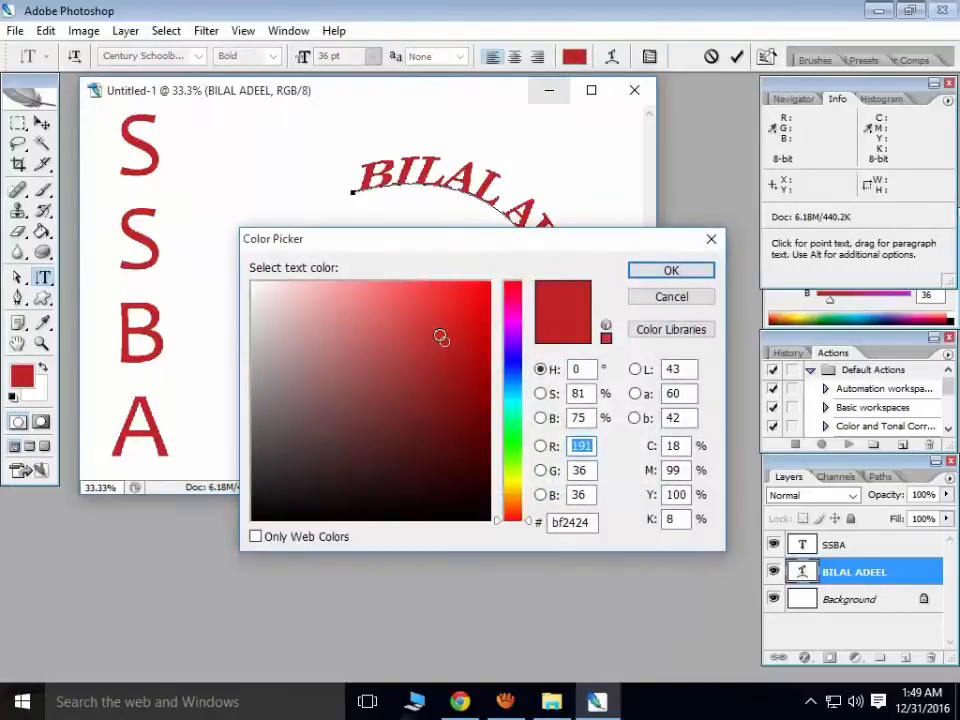
- Change the arced text colour to blue 0763fb
left_click_drag(456, 251, 420, 295)
left_click(426, 357)
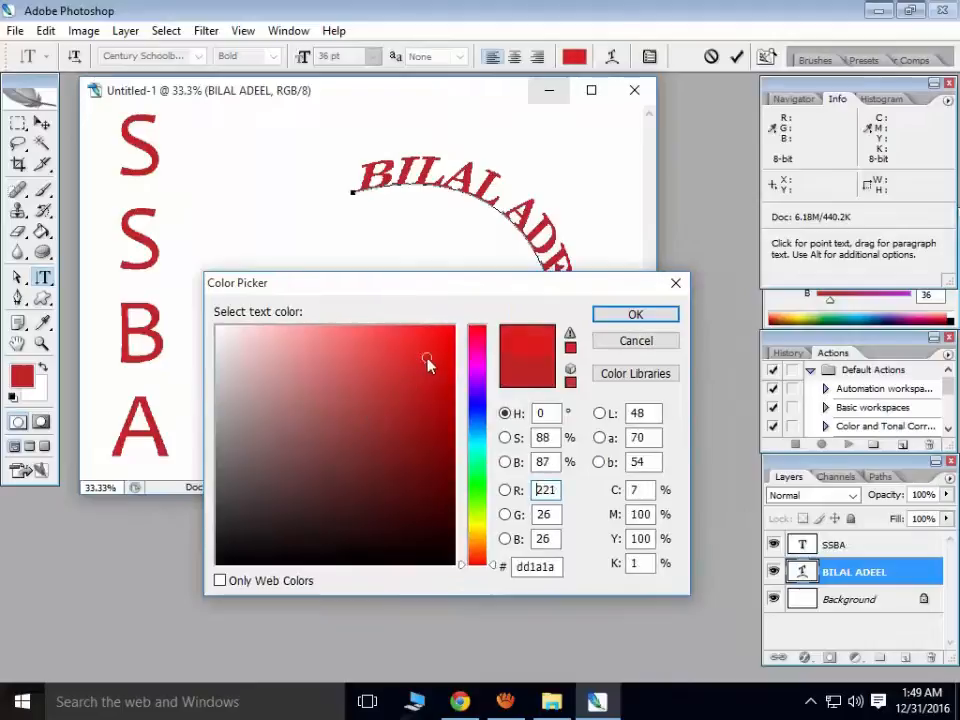
left_click(479, 421)
left_click_drag(439, 386, 448, 329)
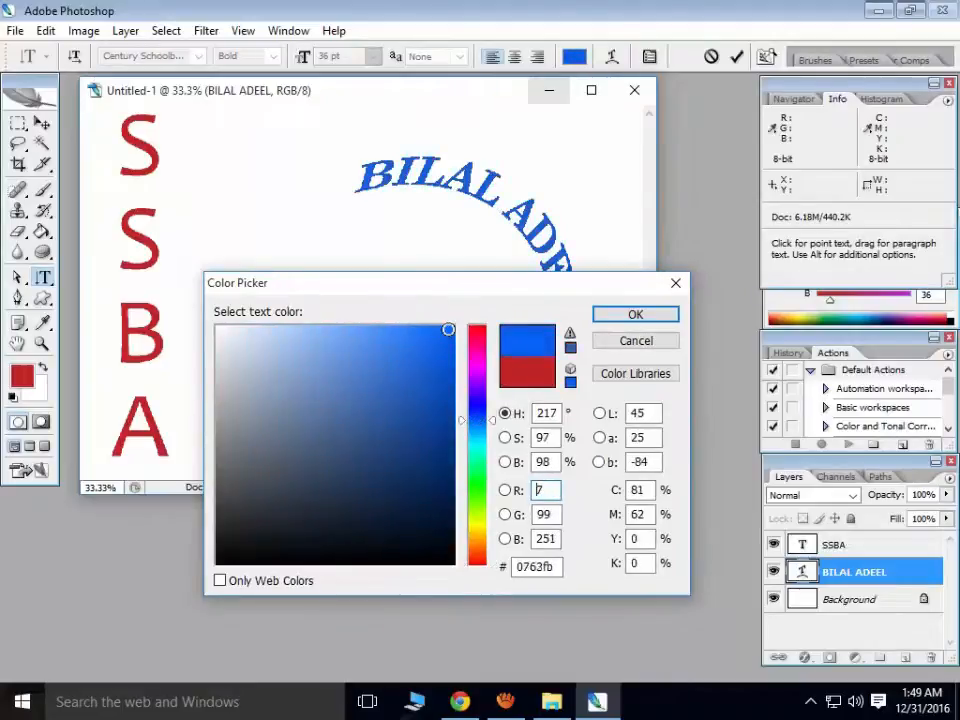
left_click(640, 314)
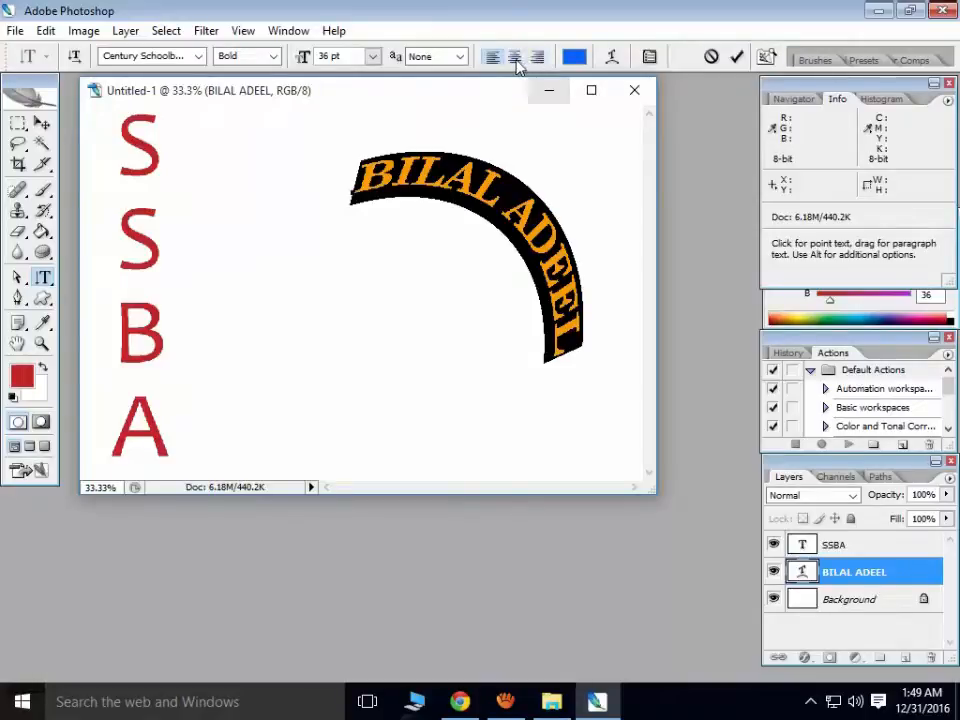
- Try center and right alignment, ending with the arc text left-aligned
left_click(516, 59)
left_click(537, 57)
left_click(514, 57)
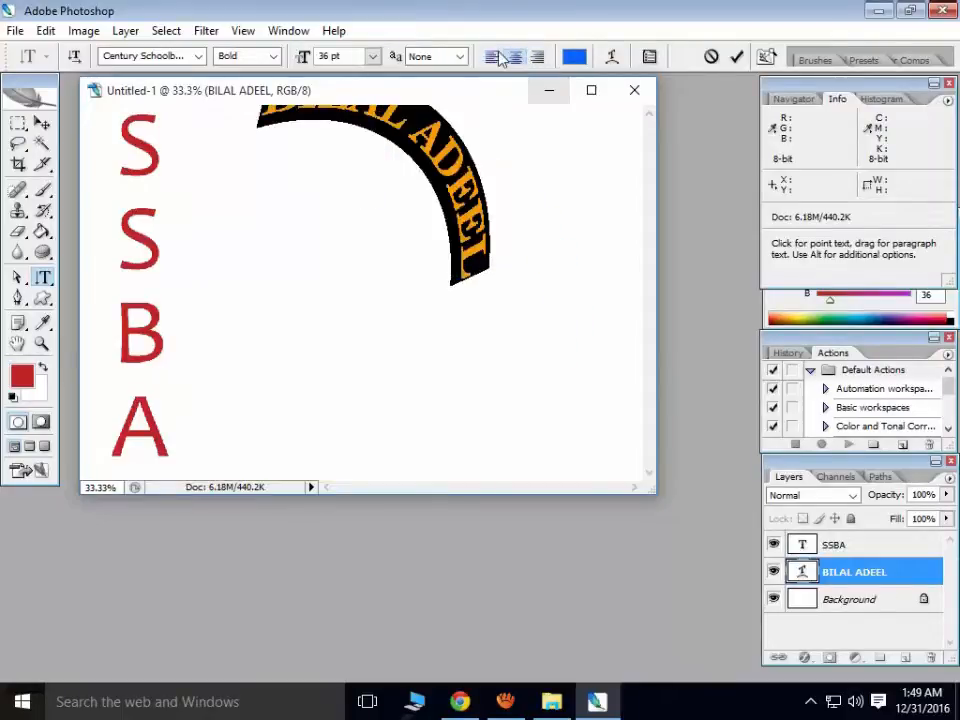
left_click(493, 57)
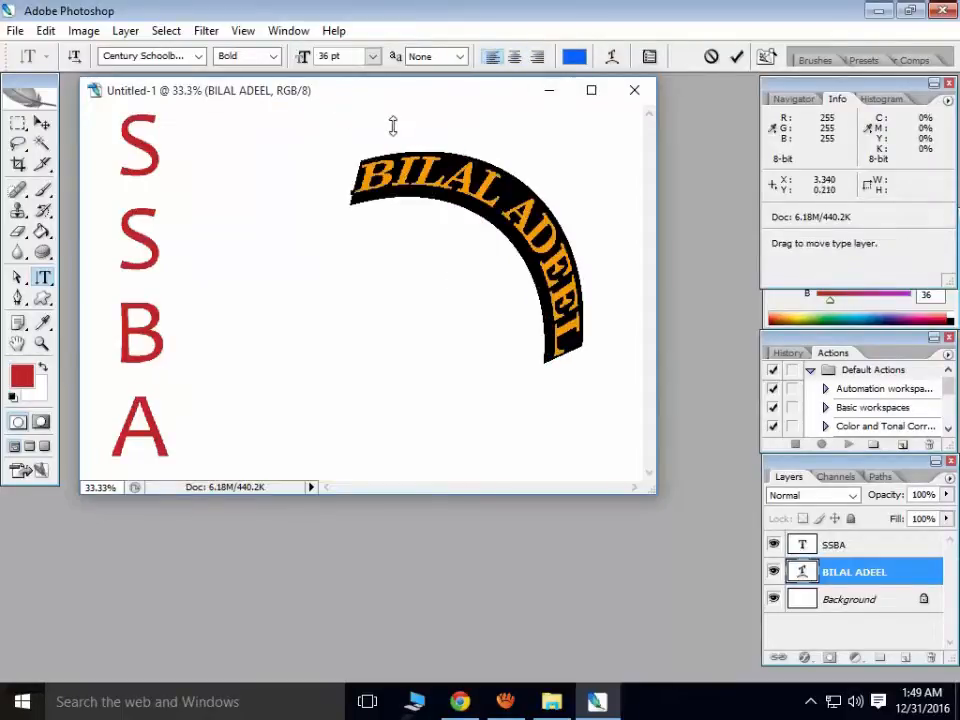